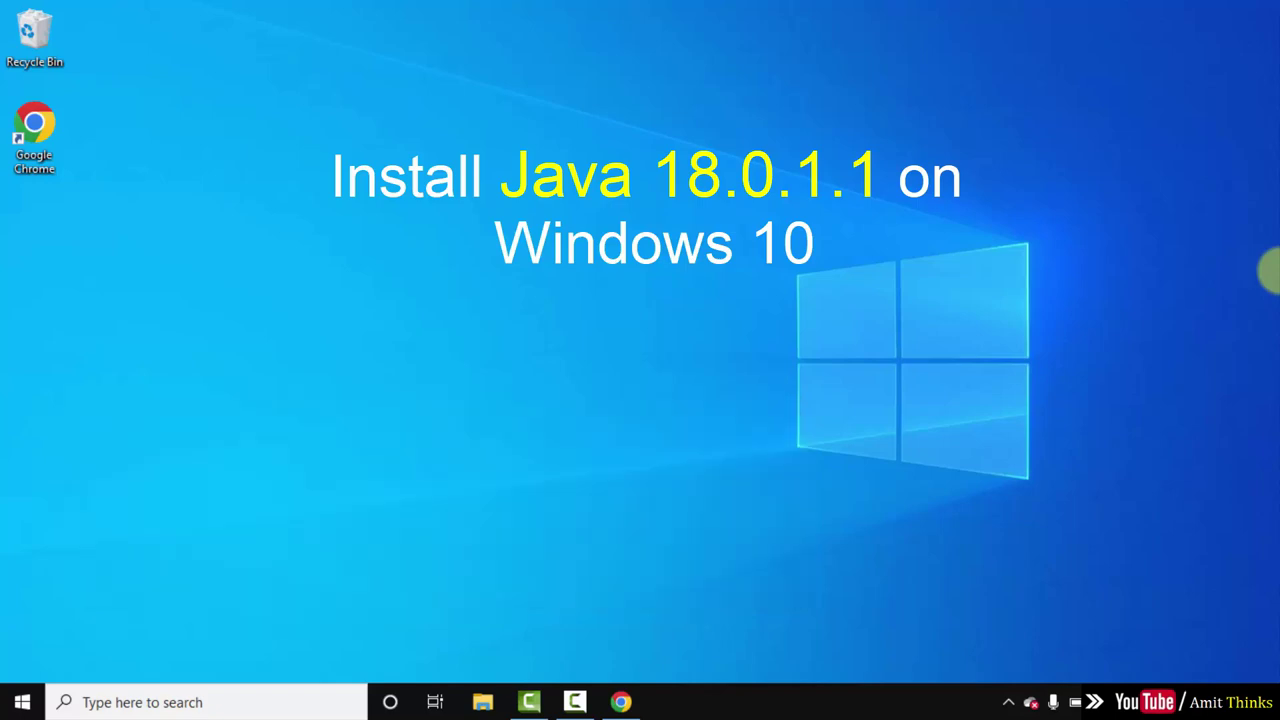
# - Search the web in Chrome for "oracle java" and open the Java Software | Oracle India result
pyautogui.click(621, 702)
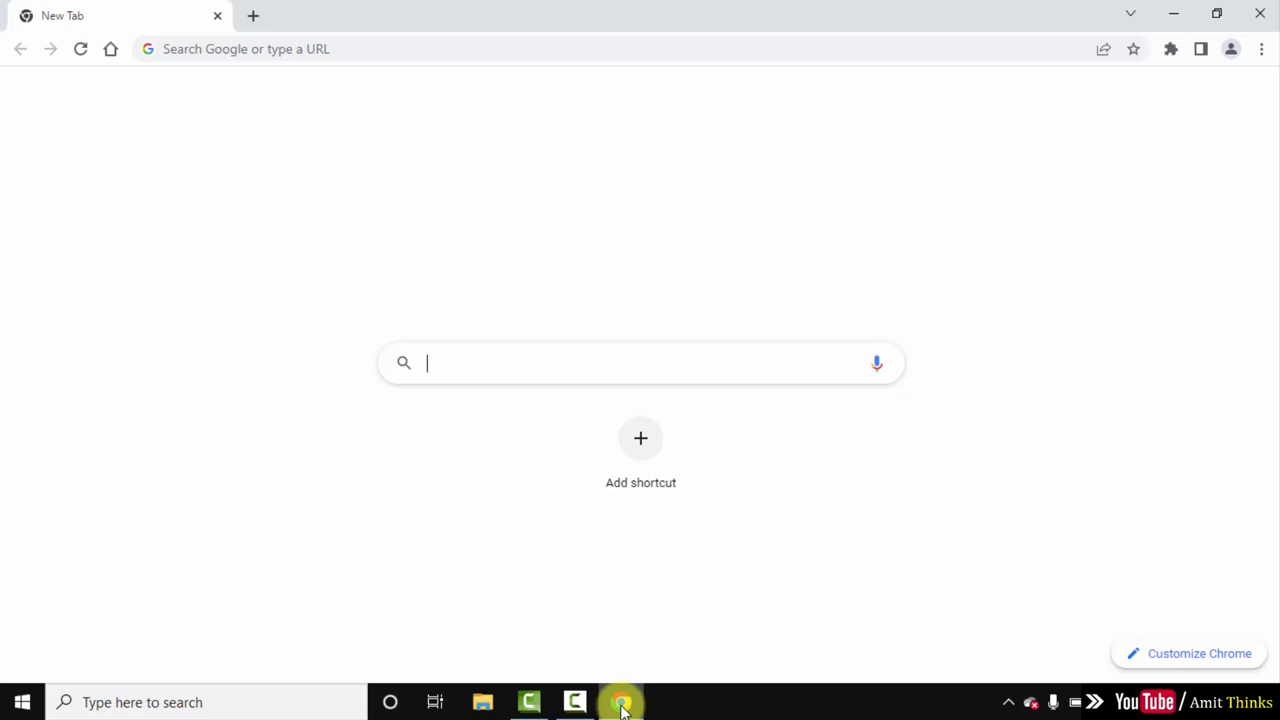
pyautogui.write('oracle ')
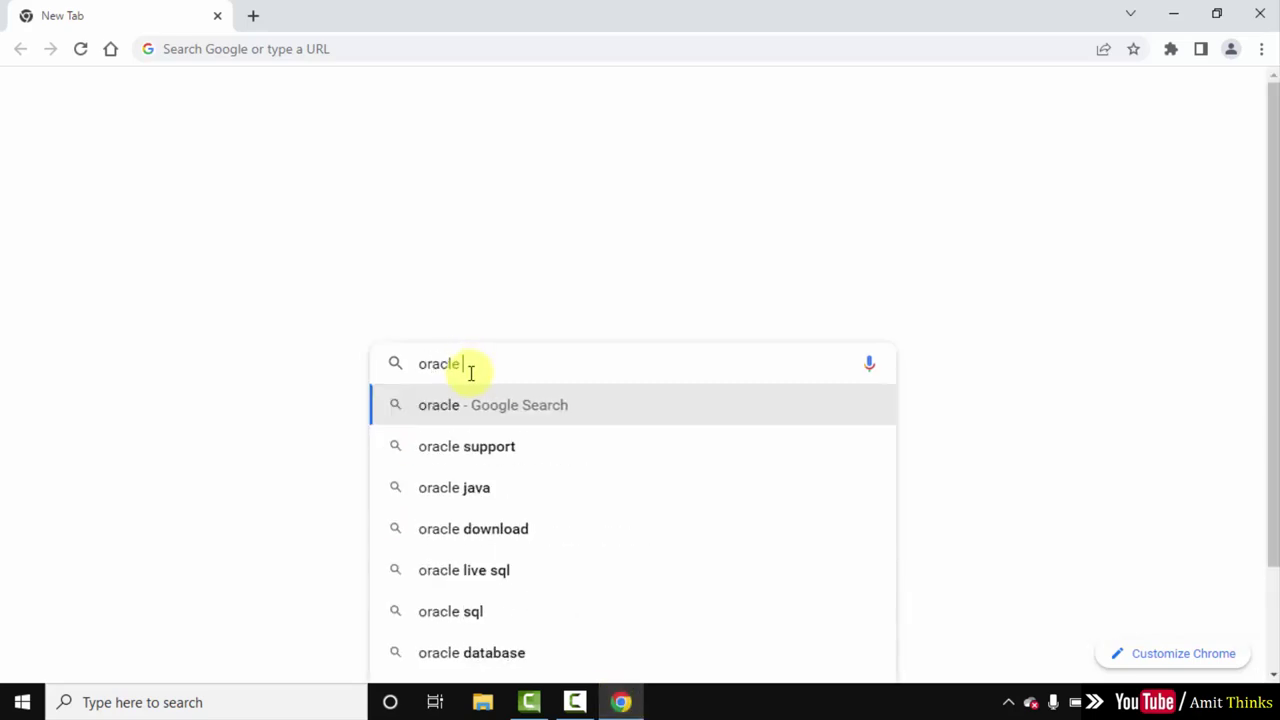
pyautogui.write('java')
pyautogui.press('Return')
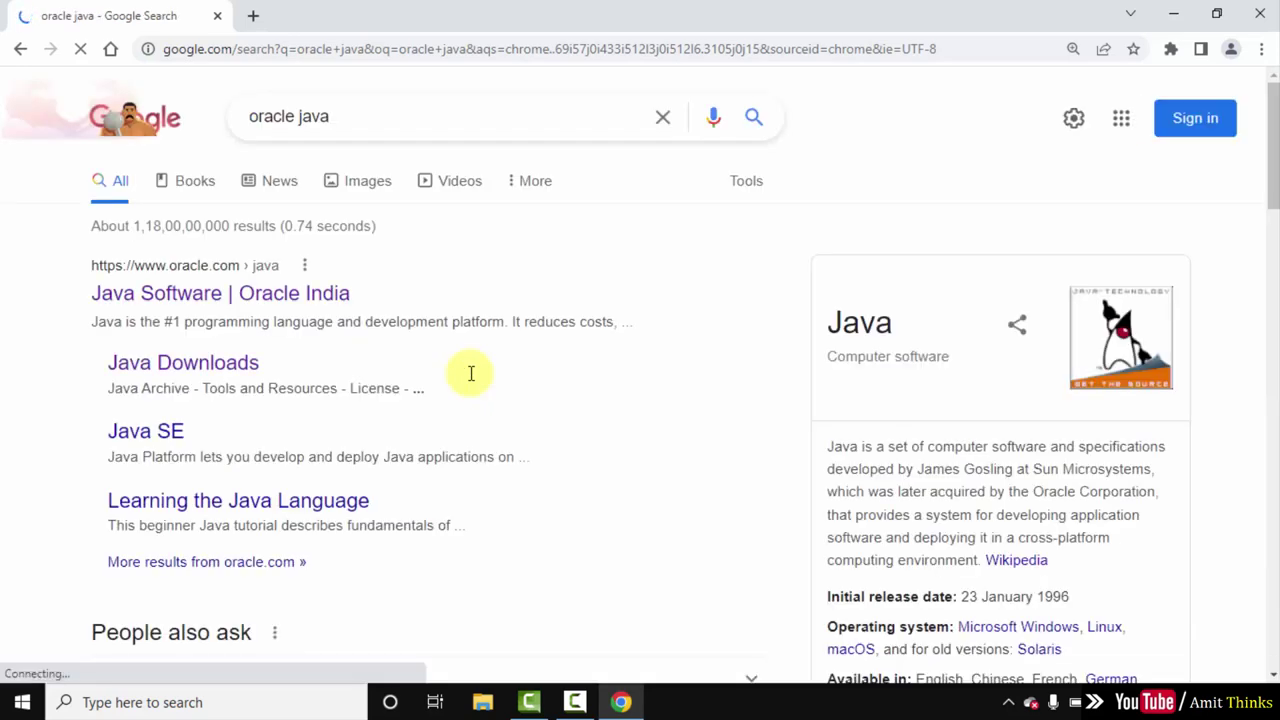
pyautogui.click(240, 290)
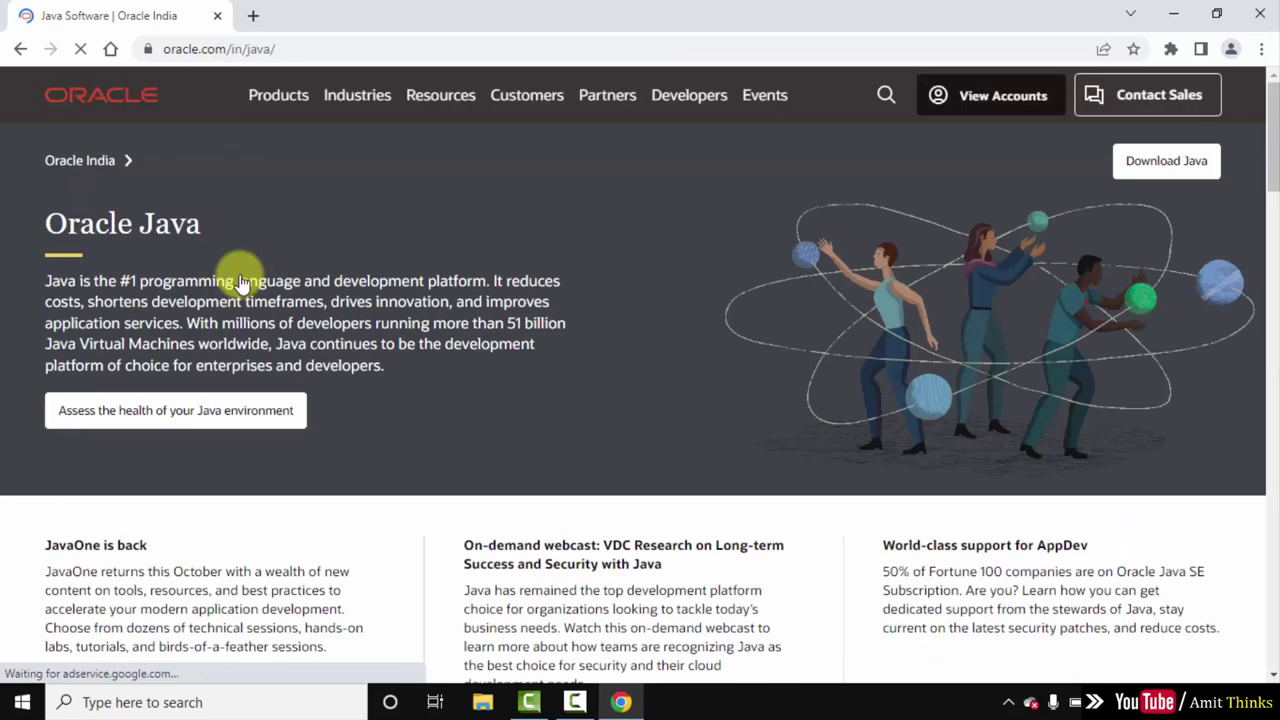
# - Open the Java Downloads page and show the Windows downloads for Java SE Development Kit 18.0.1.1
pyautogui.click(1176, 178)
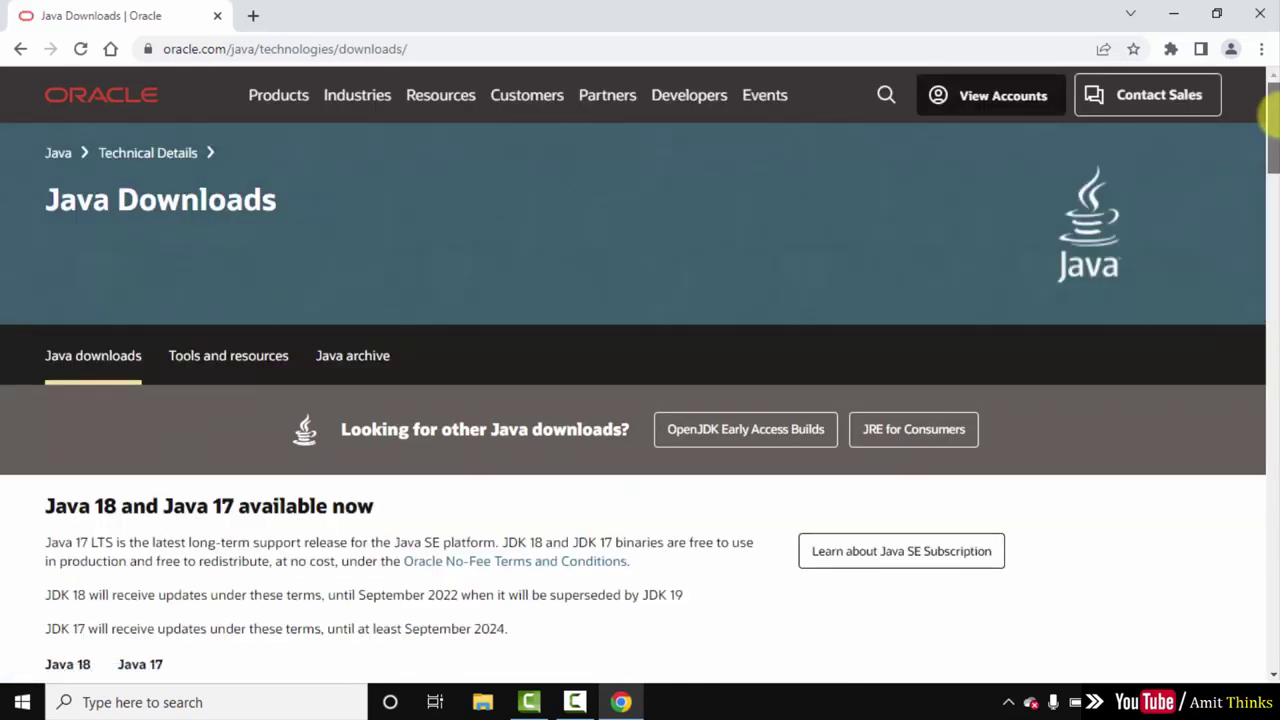
pyautogui.scroll(-3, 1268, 115)
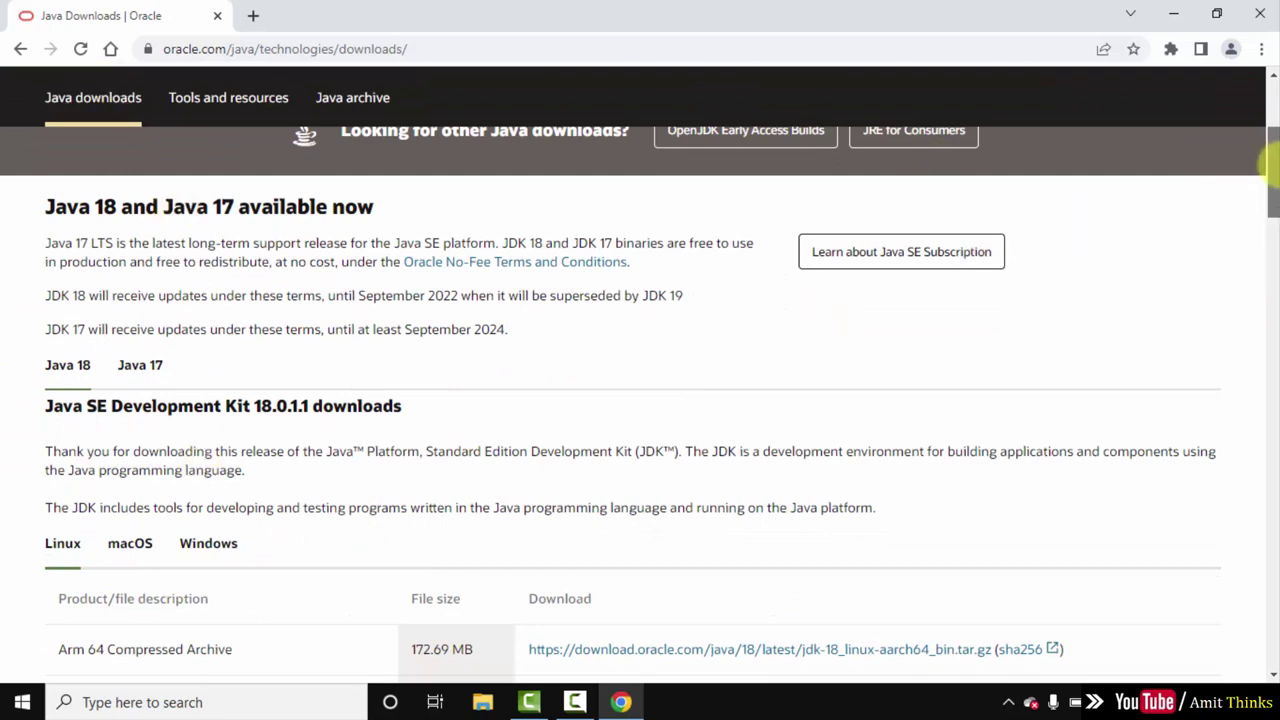
pyautogui.scroll(-2, 1272, 162)
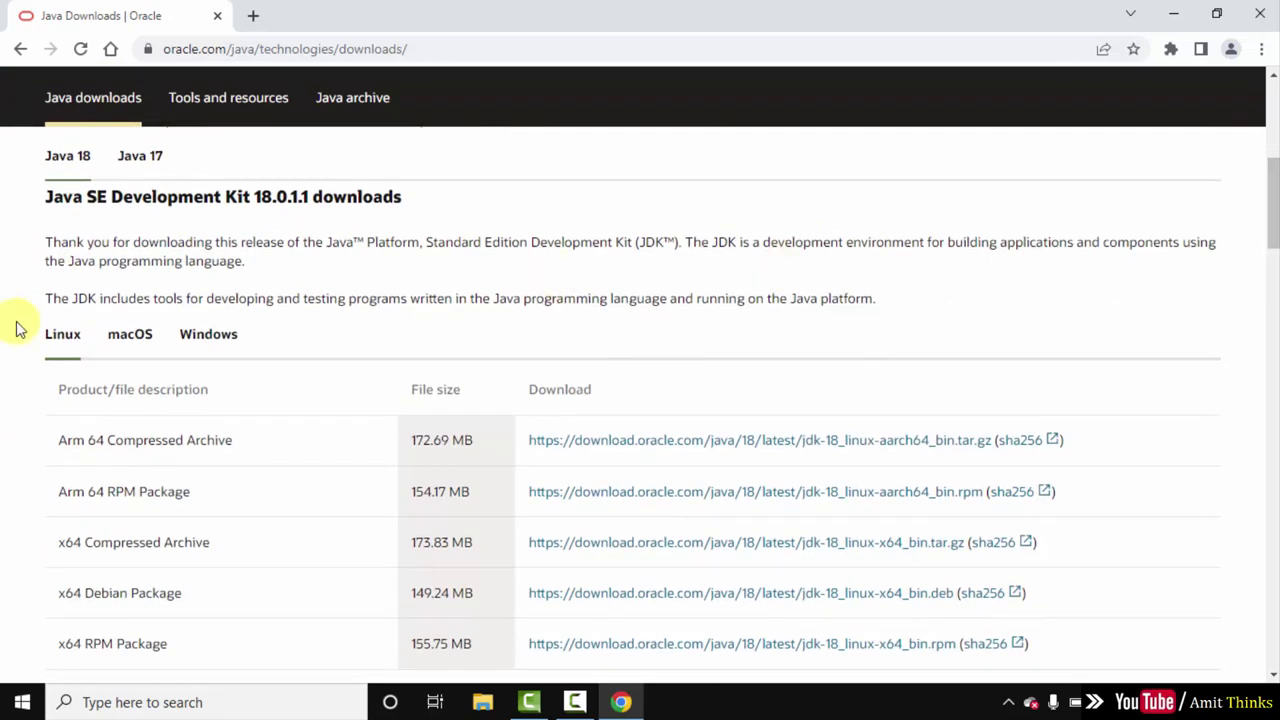
pyautogui.doubleClick(268, 196)
pyautogui.click(313, 205)
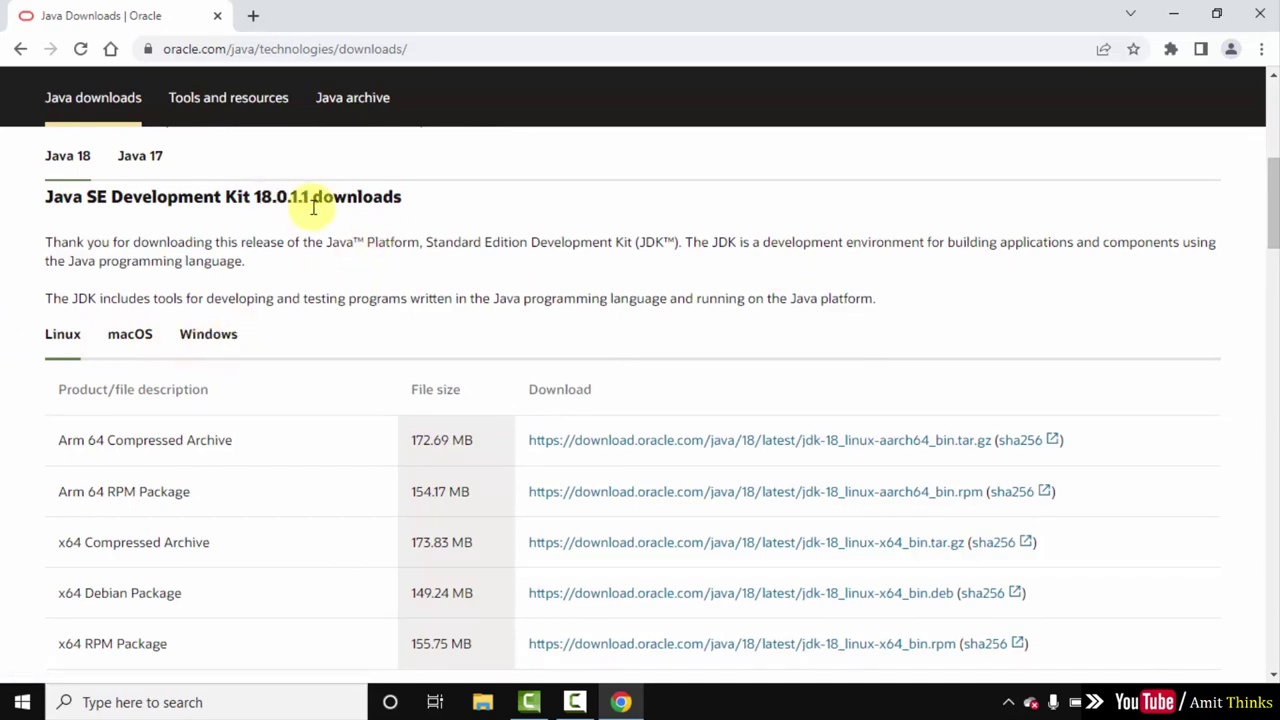
pyautogui.click(212, 340)
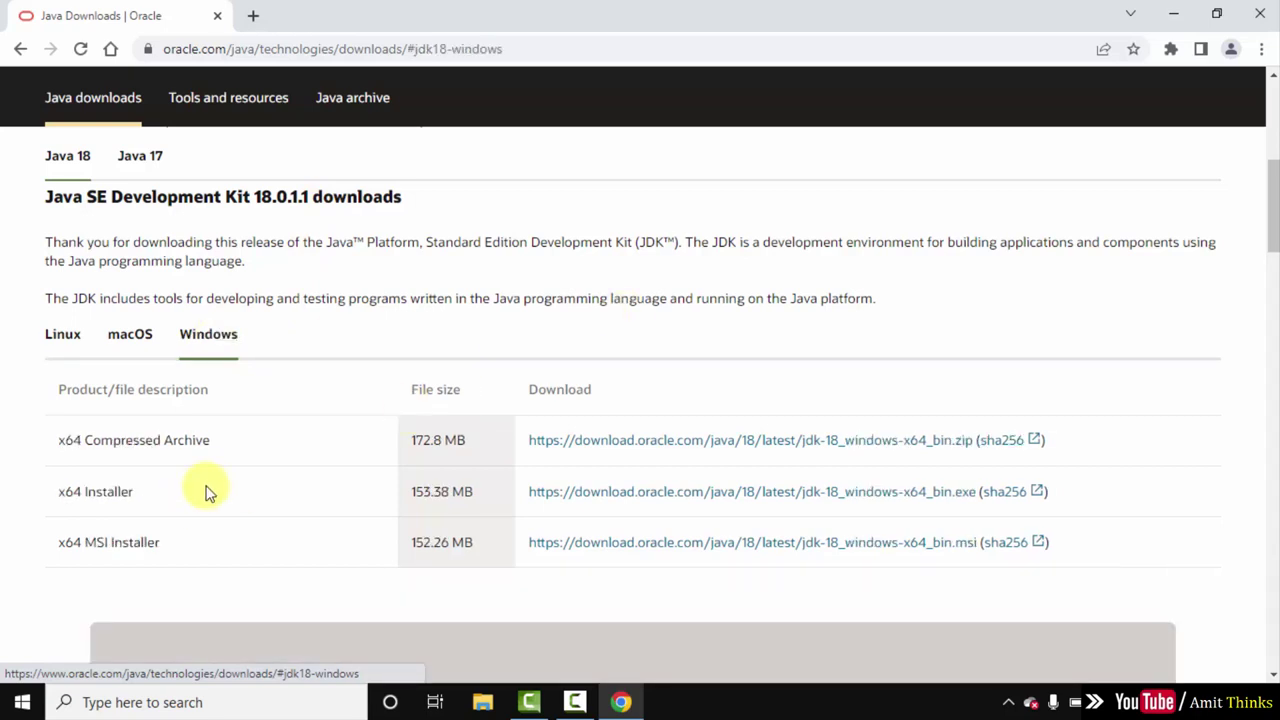
# - Download the Windows x64 Installer, jdk-18_windows-x64_bin.exe
pyautogui.doubleClick(120, 492)
pyautogui.click(141, 493)
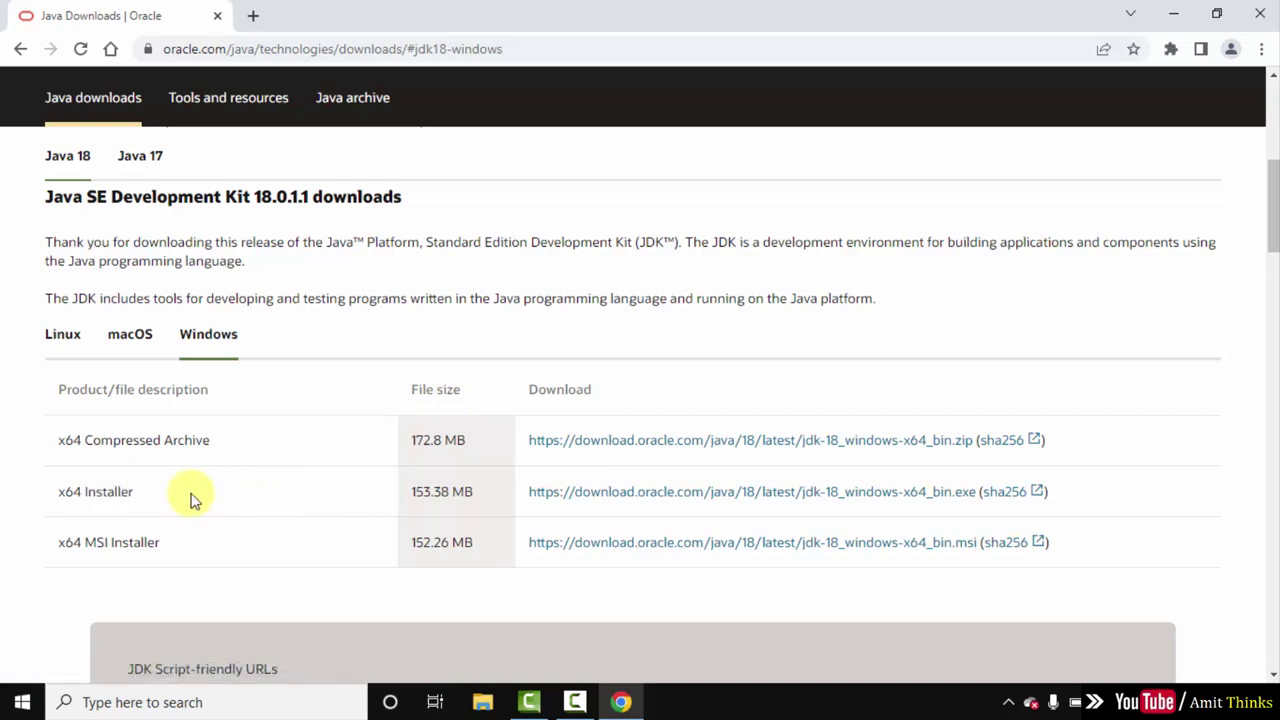
pyautogui.click(965, 501)
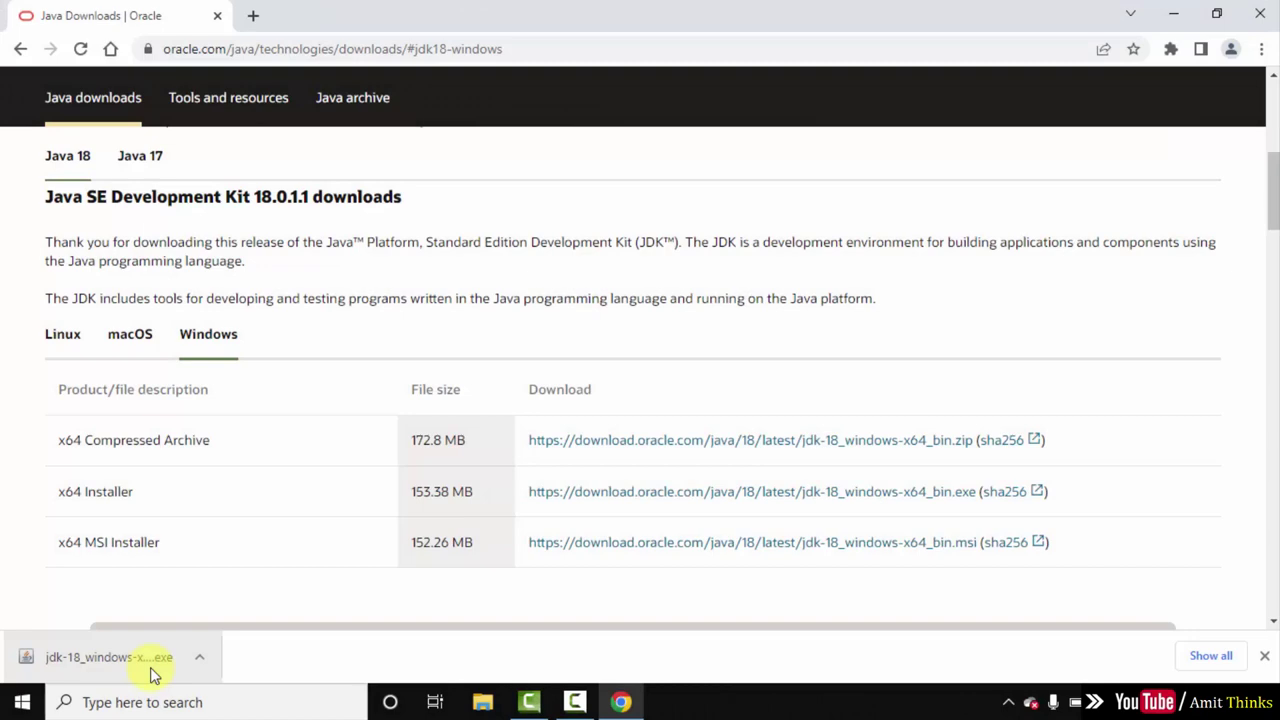
# - Run the downloaded JDK installer and complete the setup with the default destination folder C:\Program Files\Java\jdk-18.0.1.1\
pyautogui.click(153, 676)
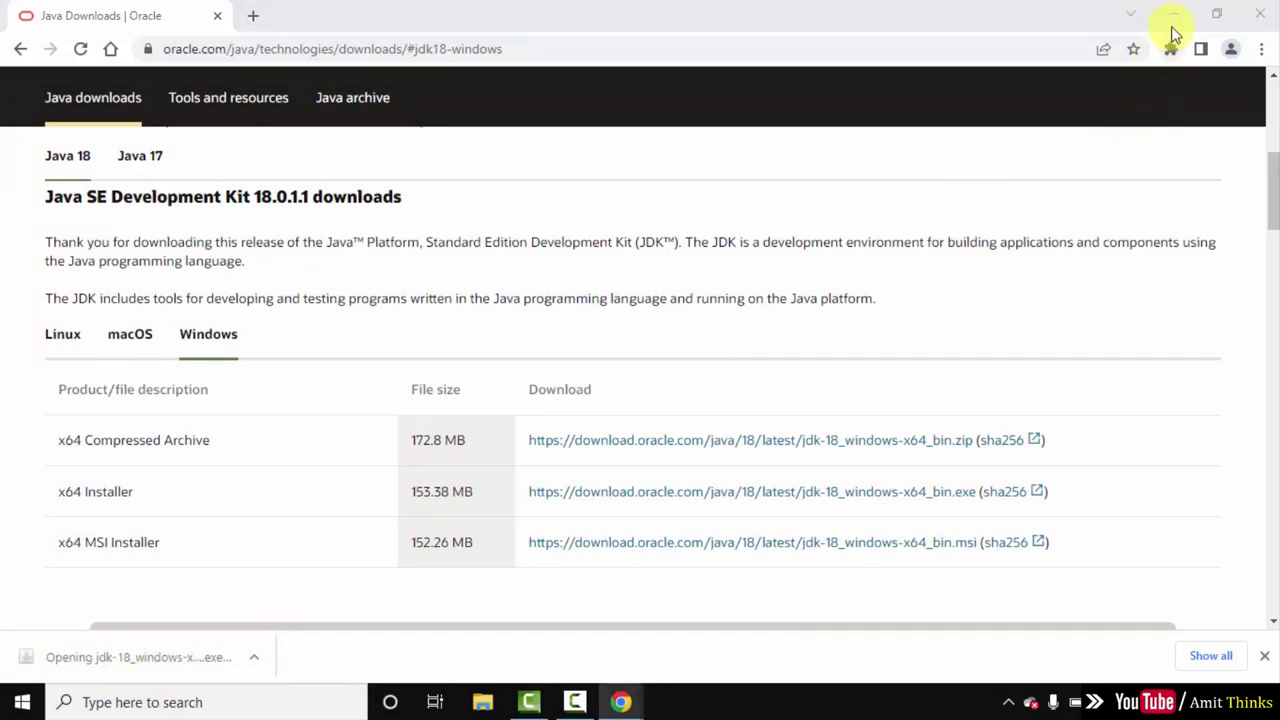
pyautogui.click(1172, 23)
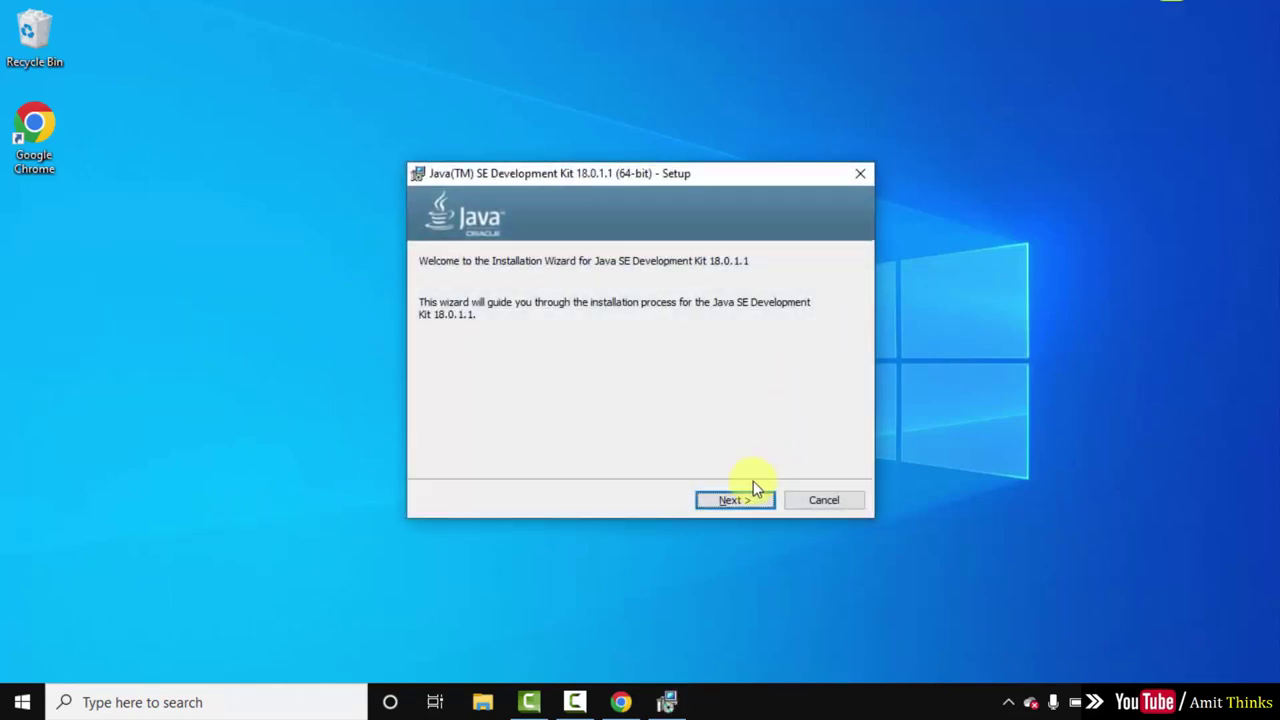
pyautogui.click(728, 507)
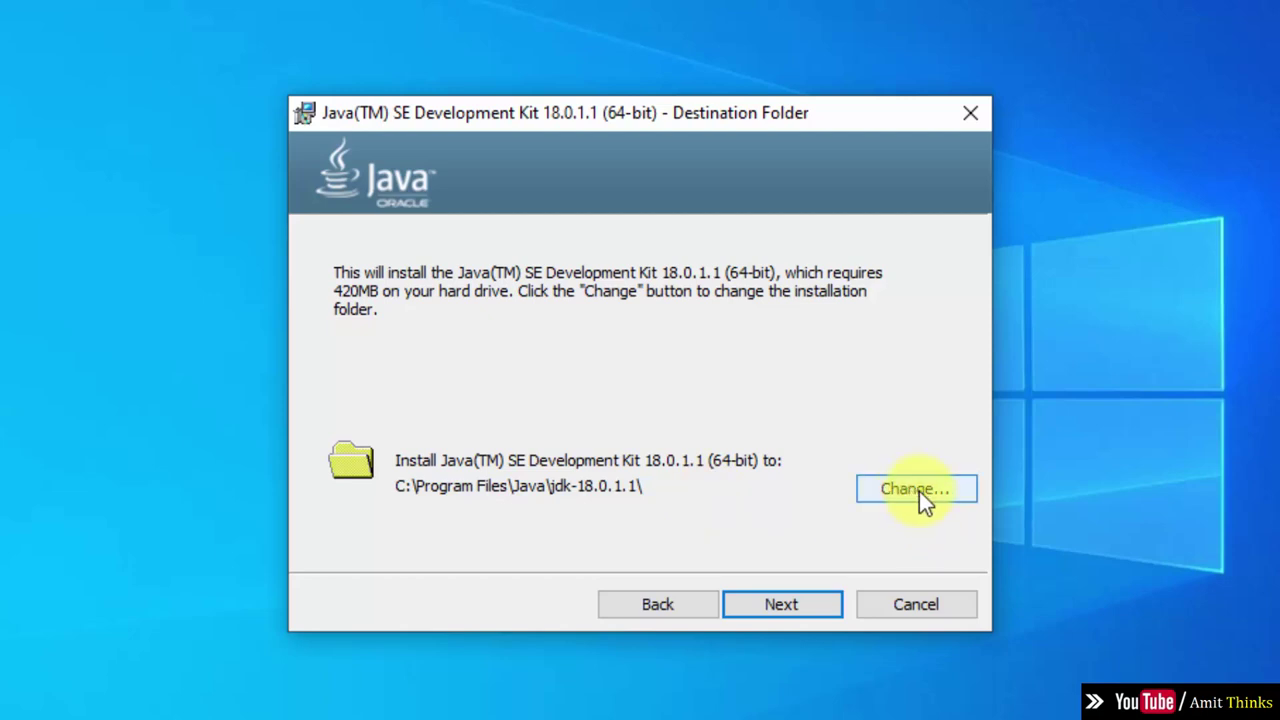
pyautogui.click(806, 612)
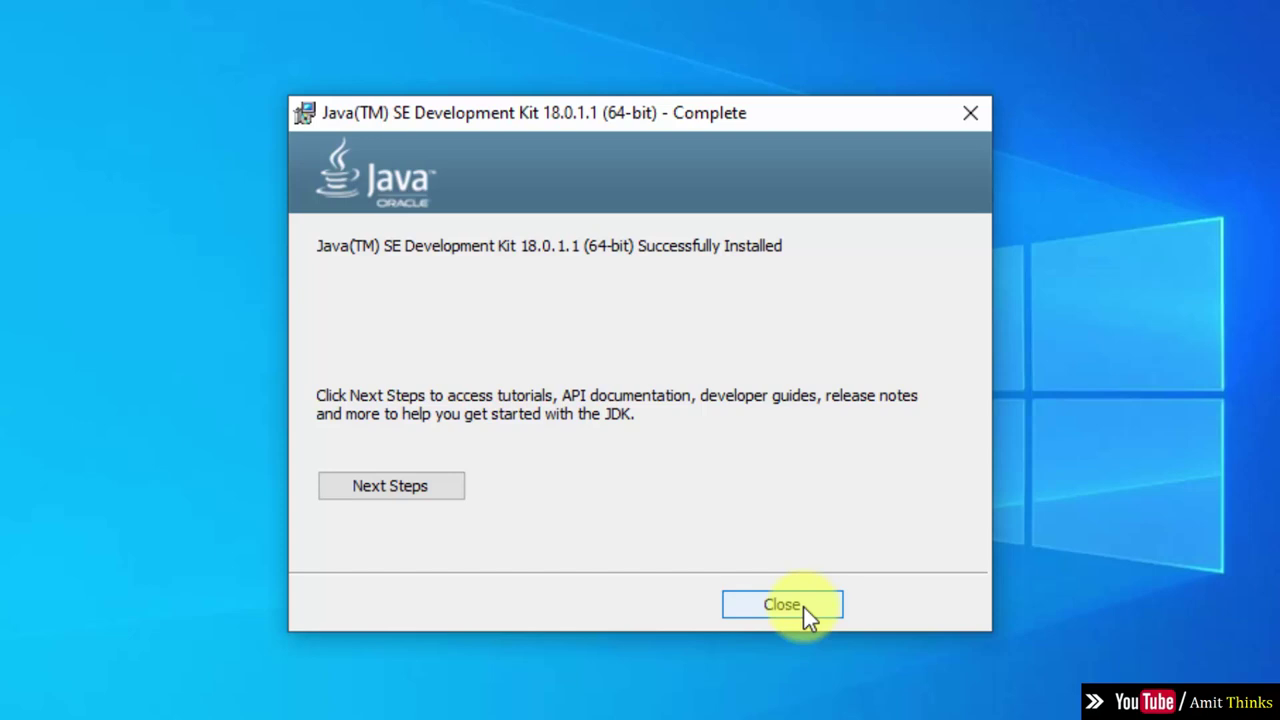
pyautogui.click(803, 606)
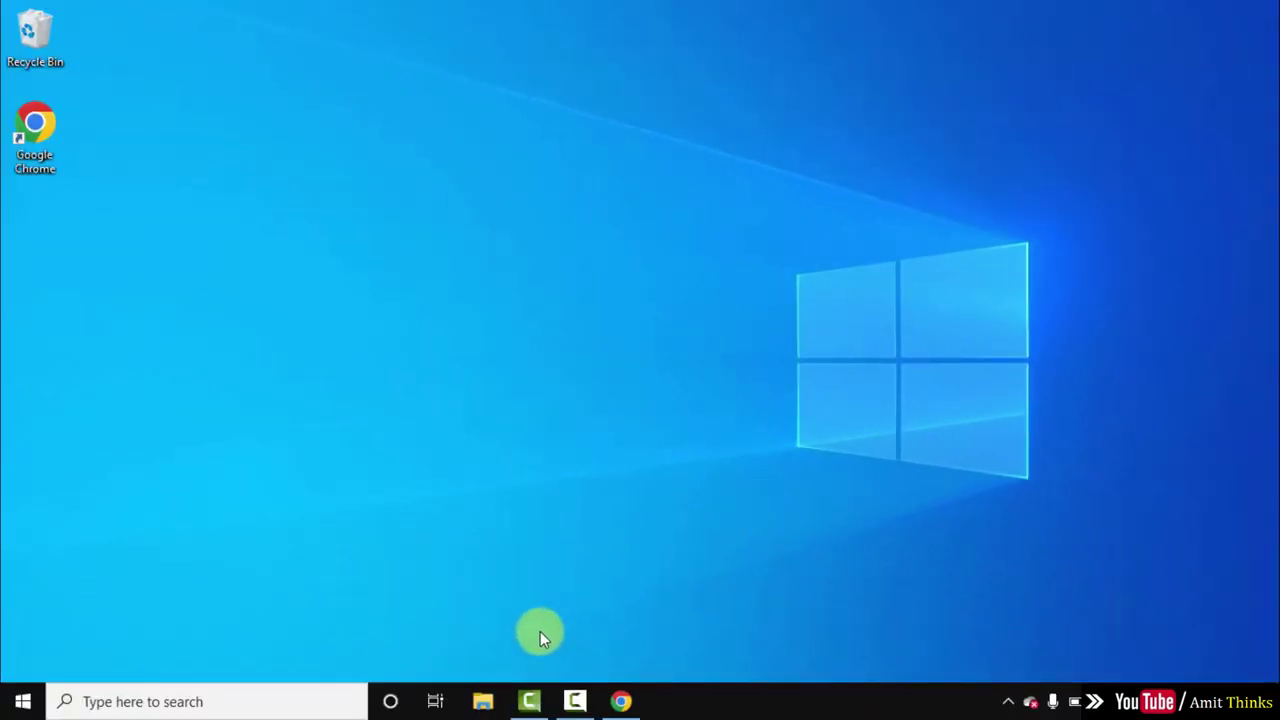
# - Open the folder C:\Program Files\Java\jdk-18.0.1.1\bin in File Explorer
pyautogui.click(484, 690)
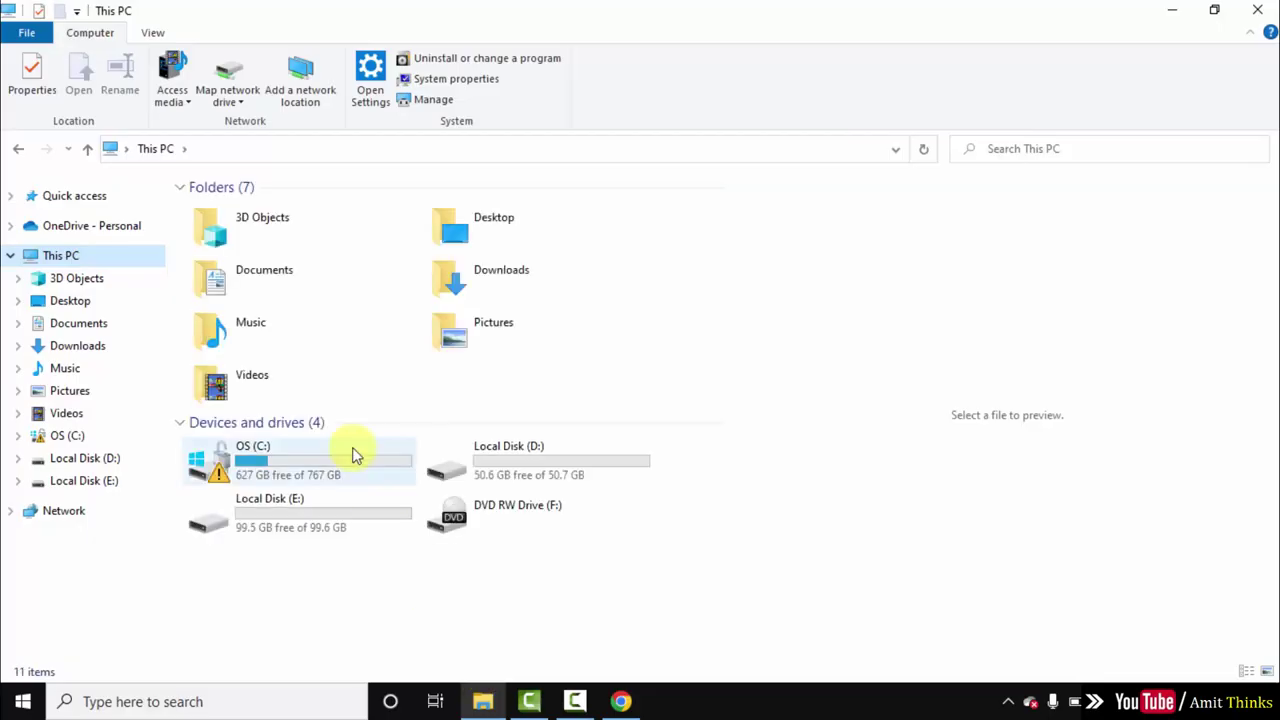
pyautogui.doubleClick(353, 452)
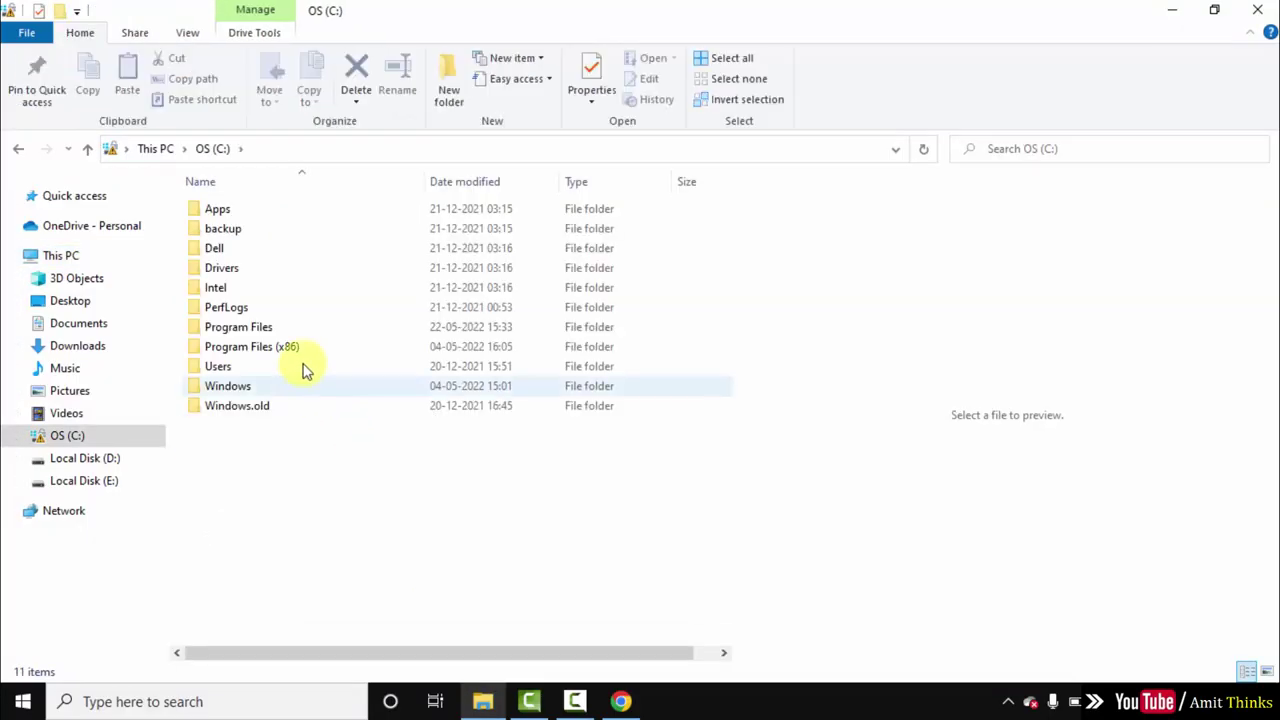
pyautogui.doubleClick(268, 328)
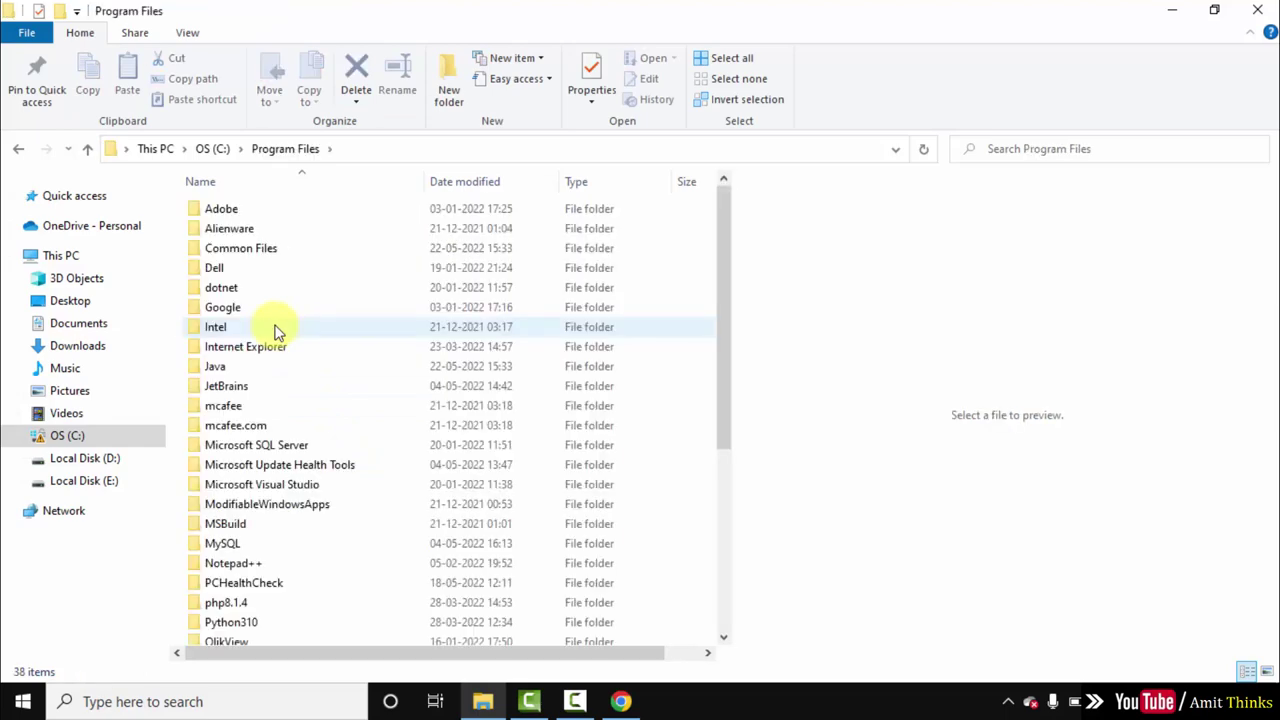
pyautogui.doubleClick(295, 377)
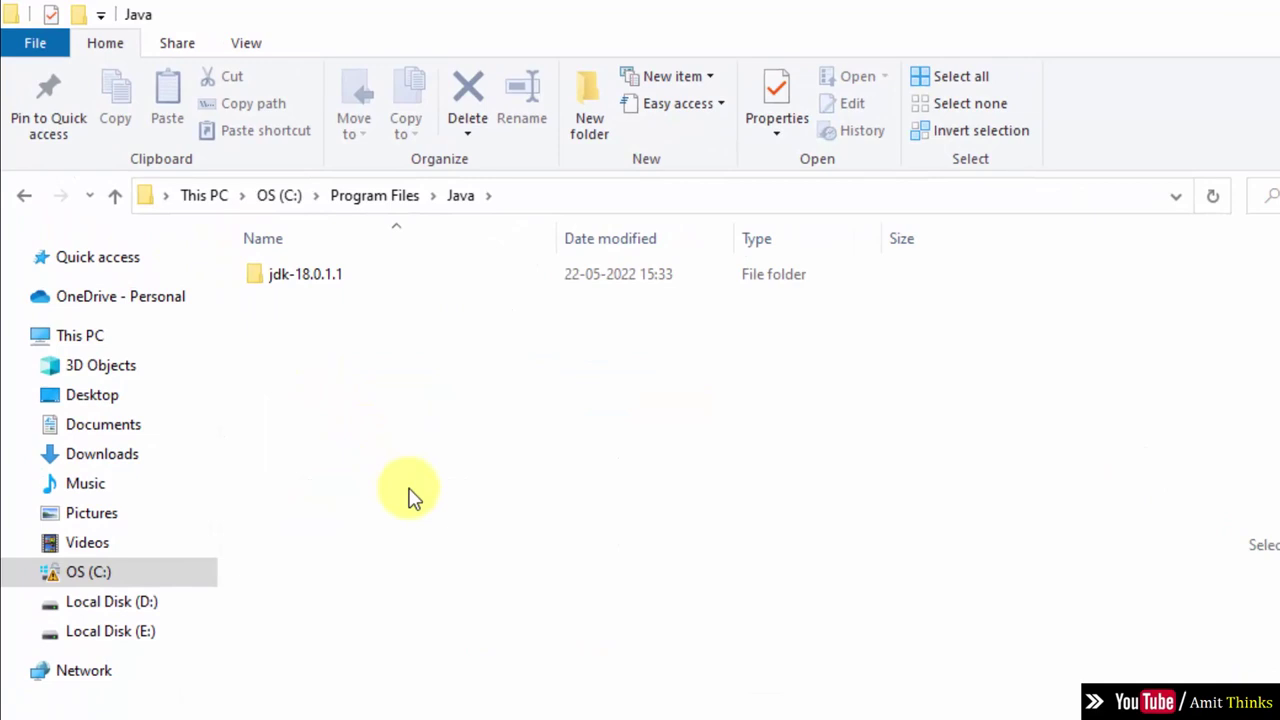
pyautogui.click(302, 247)
pyautogui.doubleClick(343, 282)
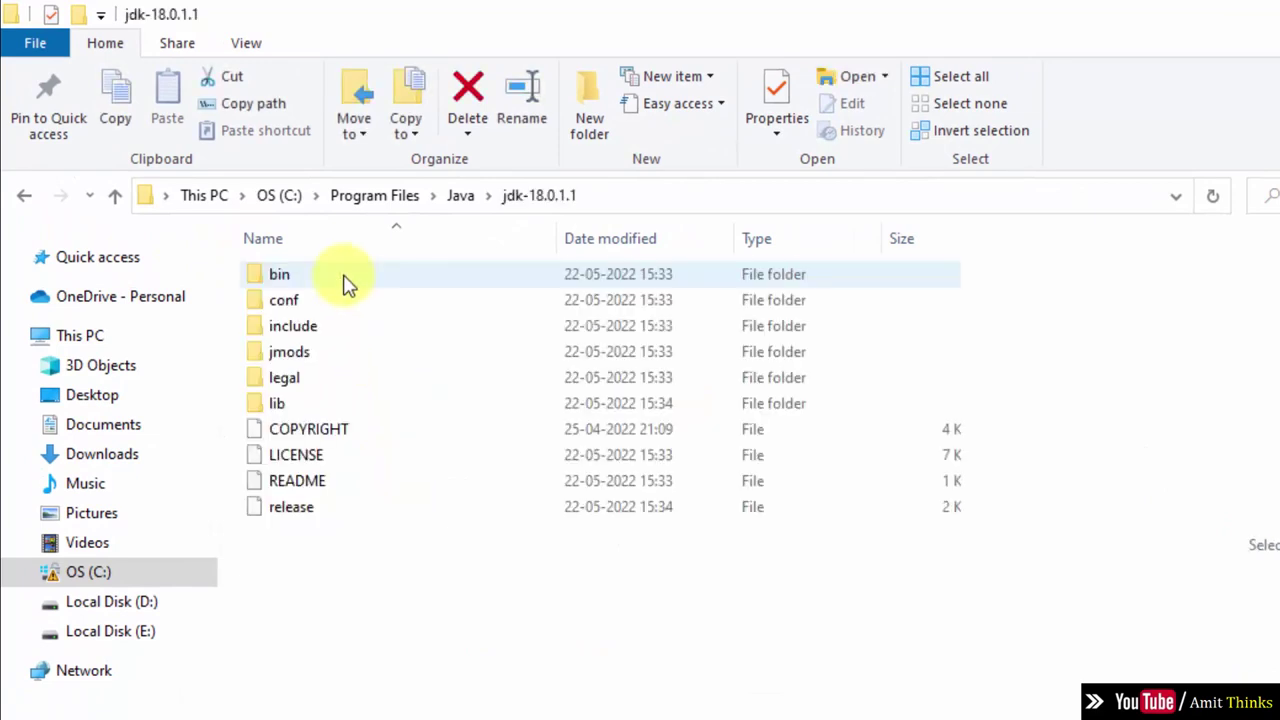
pyautogui.doubleClick(343, 280)
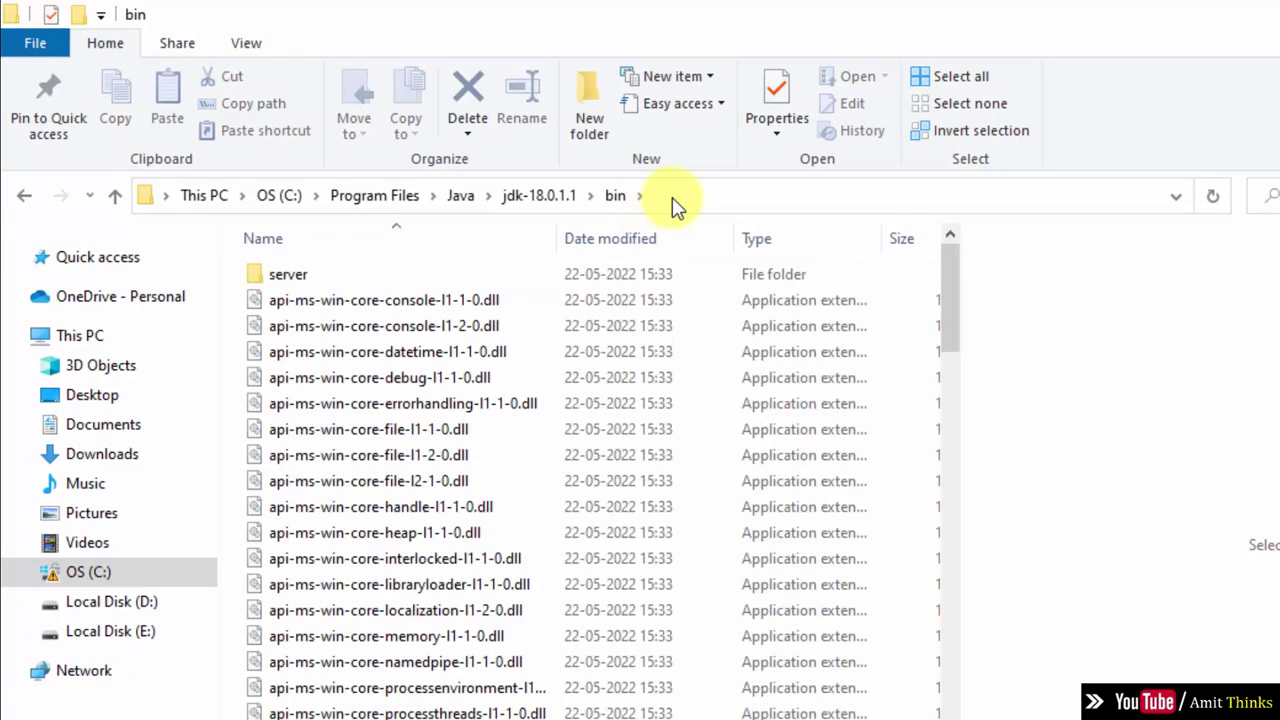
# - Copy the full path of the JDK bin folder and minimize File Explorer
pyautogui.click(677, 200)
pyautogui.rightClick(327, 193)
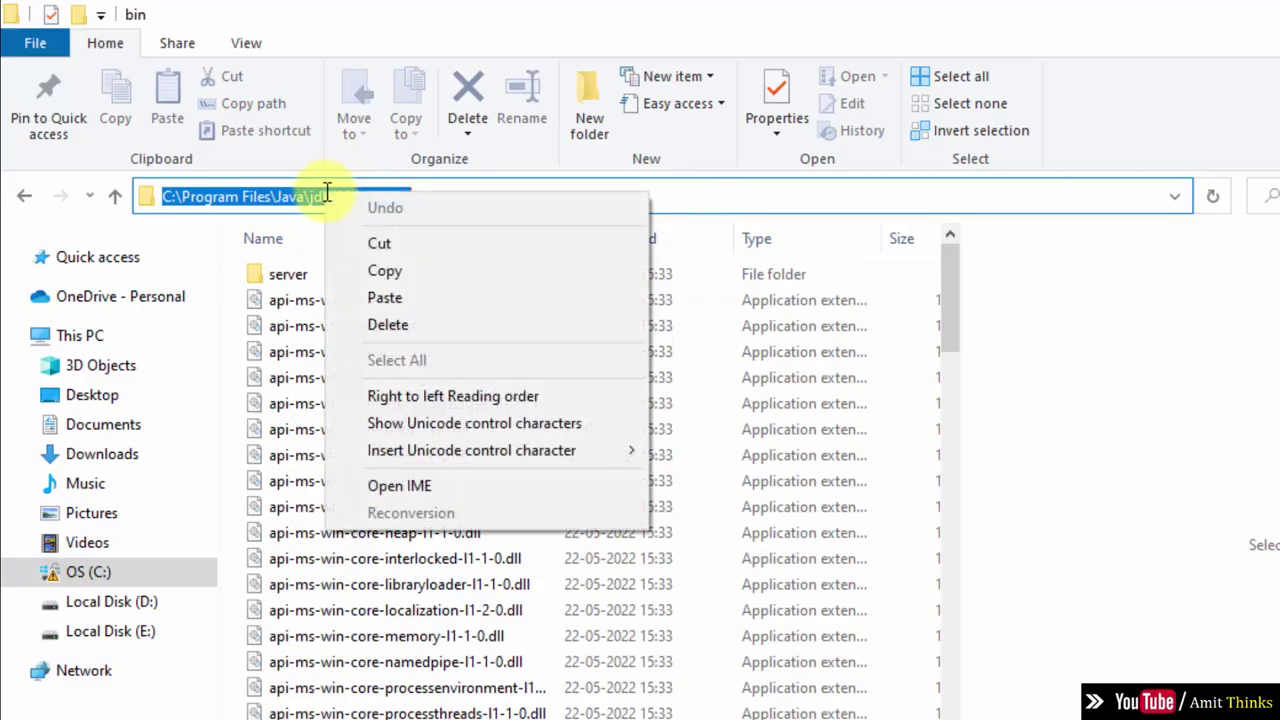
pyautogui.click(412, 263)
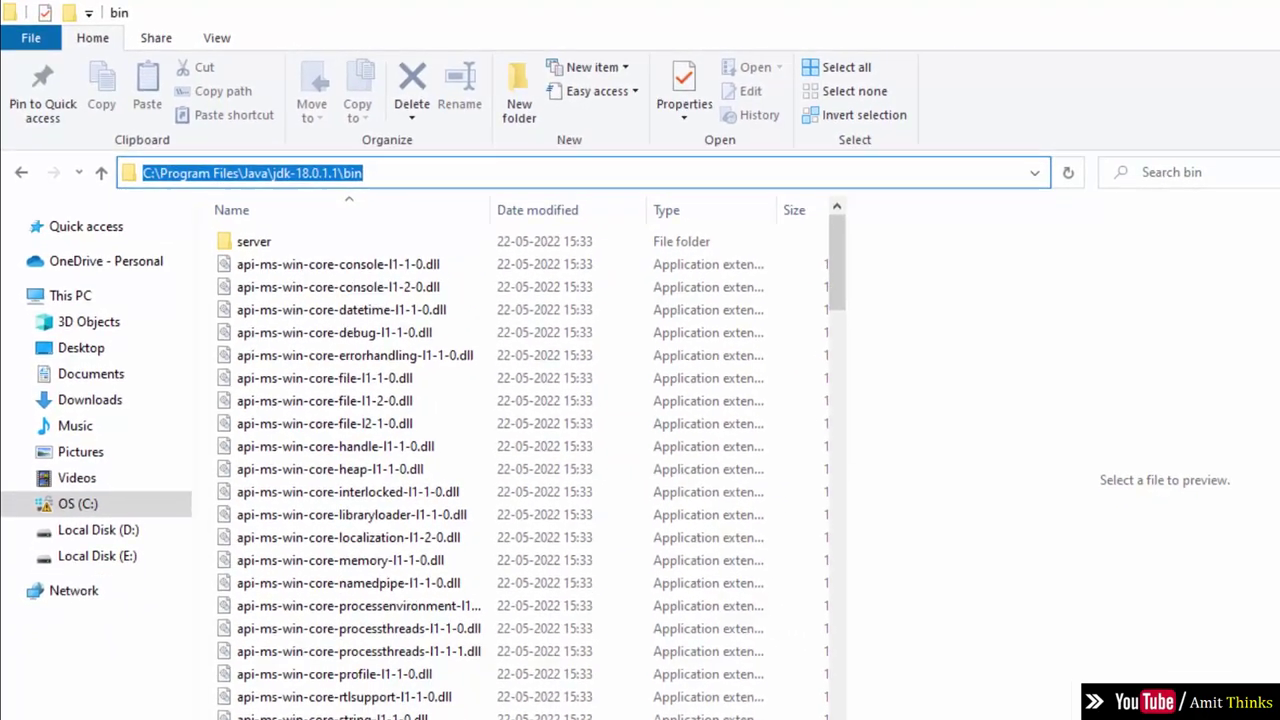
pyautogui.click(1184, 12)
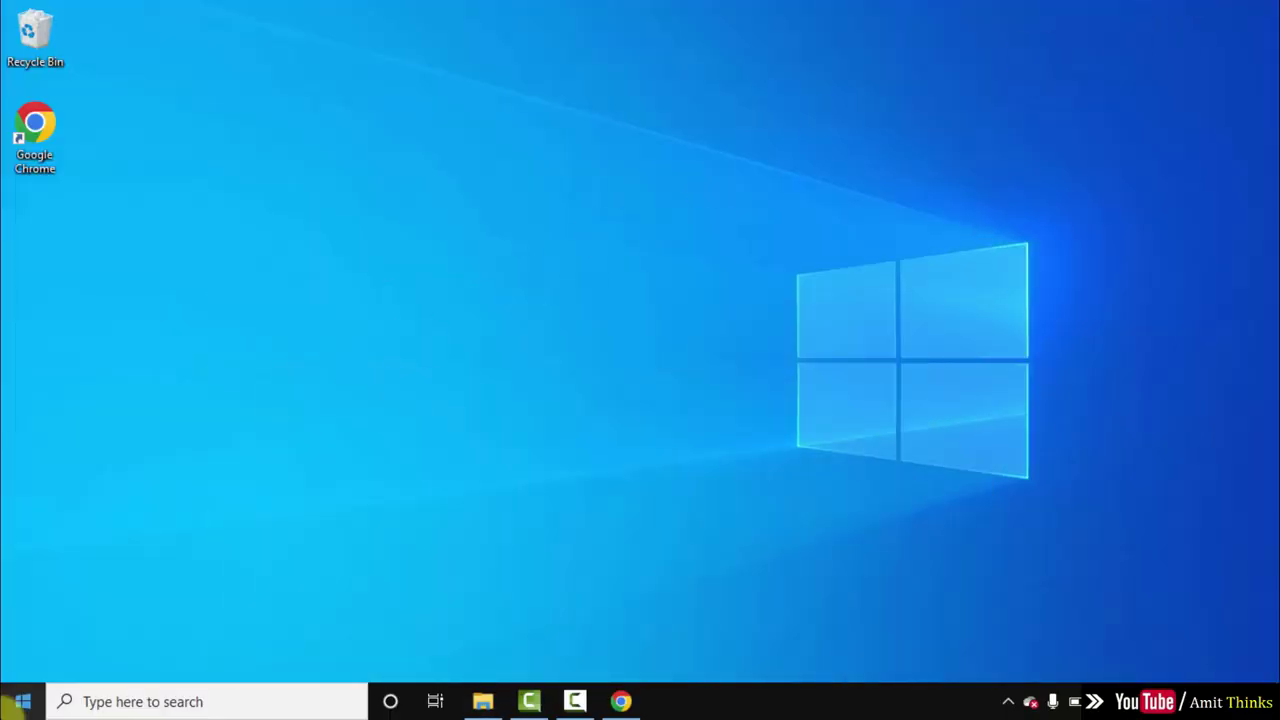
# - Search Windows for "environment variables" and open the Environment Variables dialog from the System Properties
pyautogui.click(14, 702)
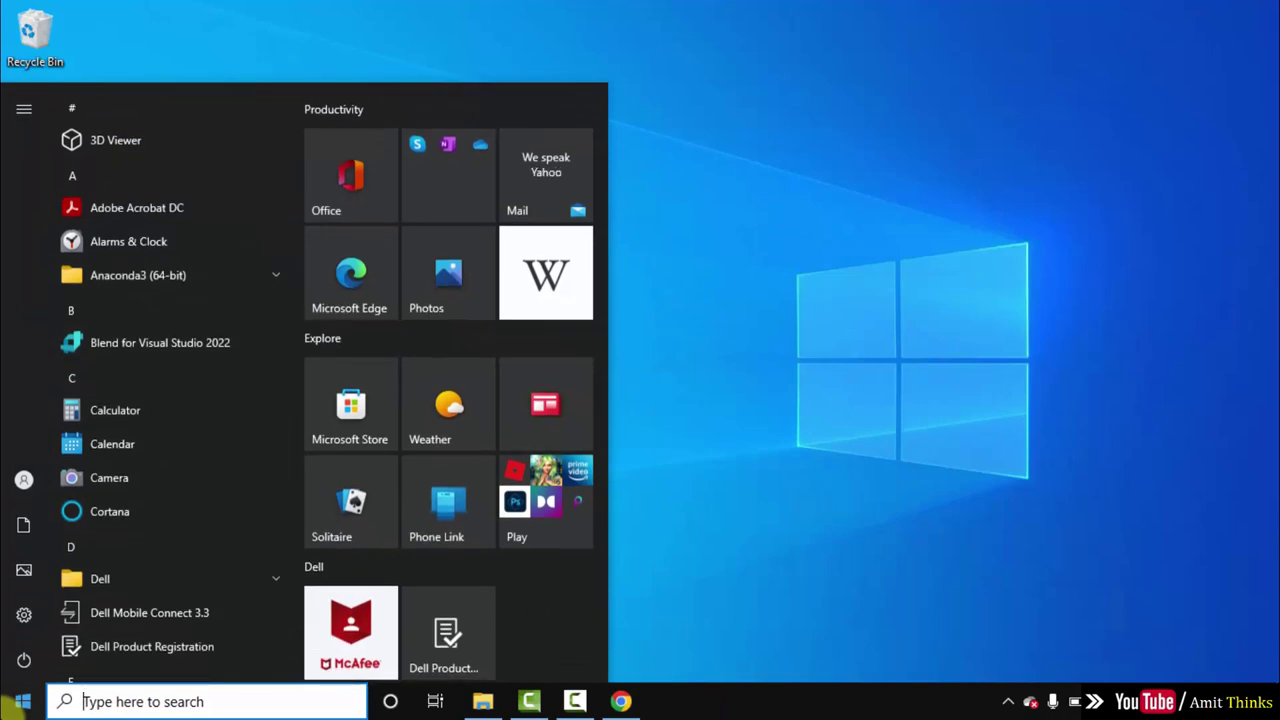
pyautogui.write('environmen')
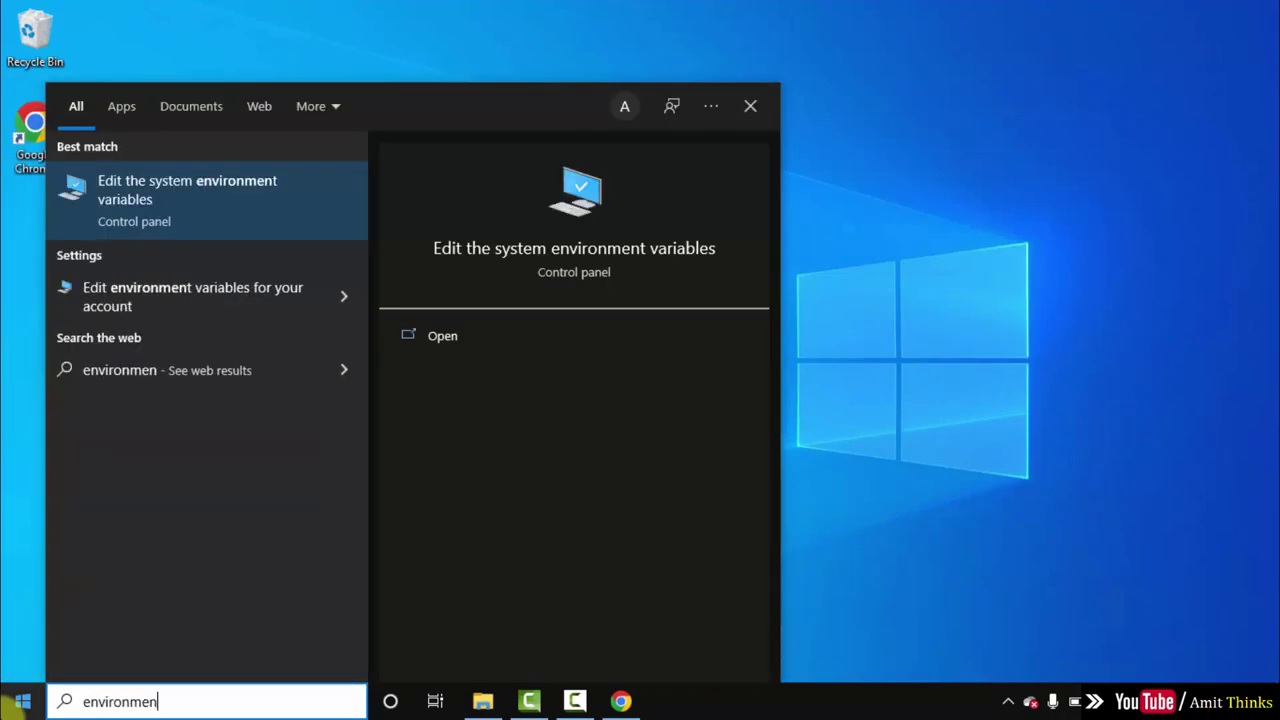
pyautogui.write('t variables')
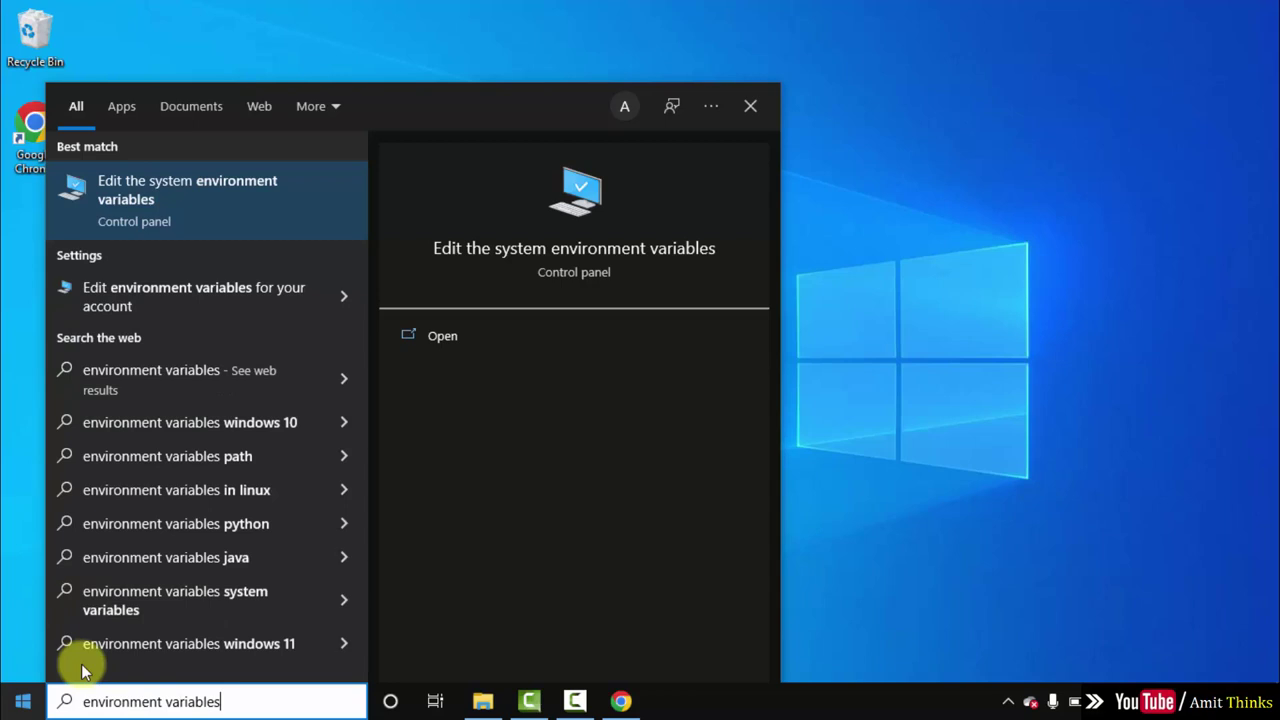
pyautogui.click(568, 340)
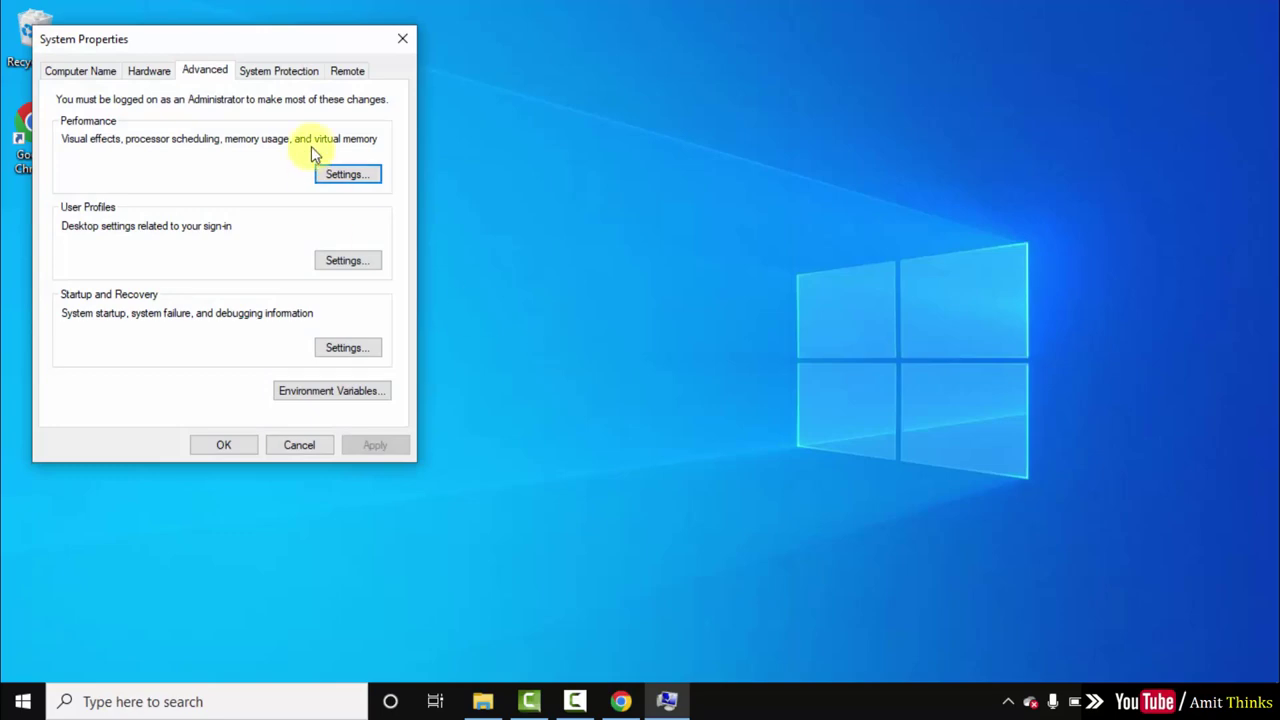
pyautogui.click(372, 391)
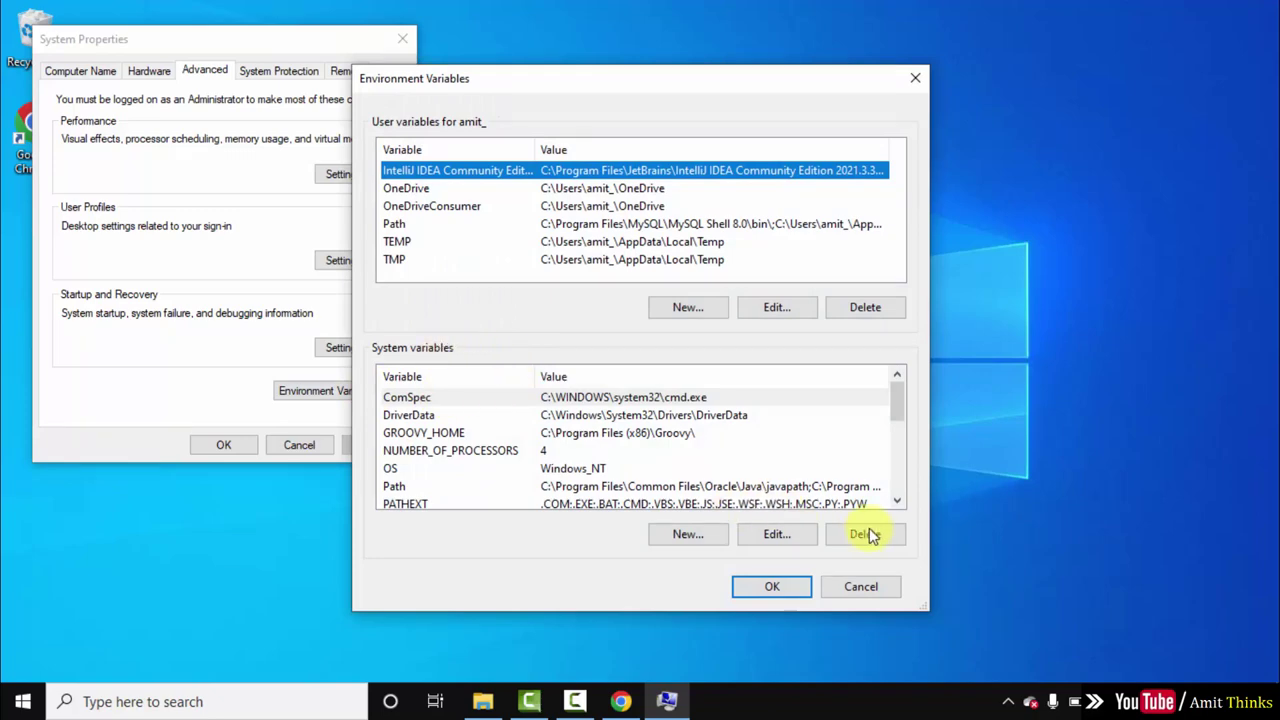
# - Add C:\Program Files\Java\jdk-18.0.1.1\bin as a new entry in the system Path variable
pyautogui.click(897, 500)
pyautogui.click(897, 500)
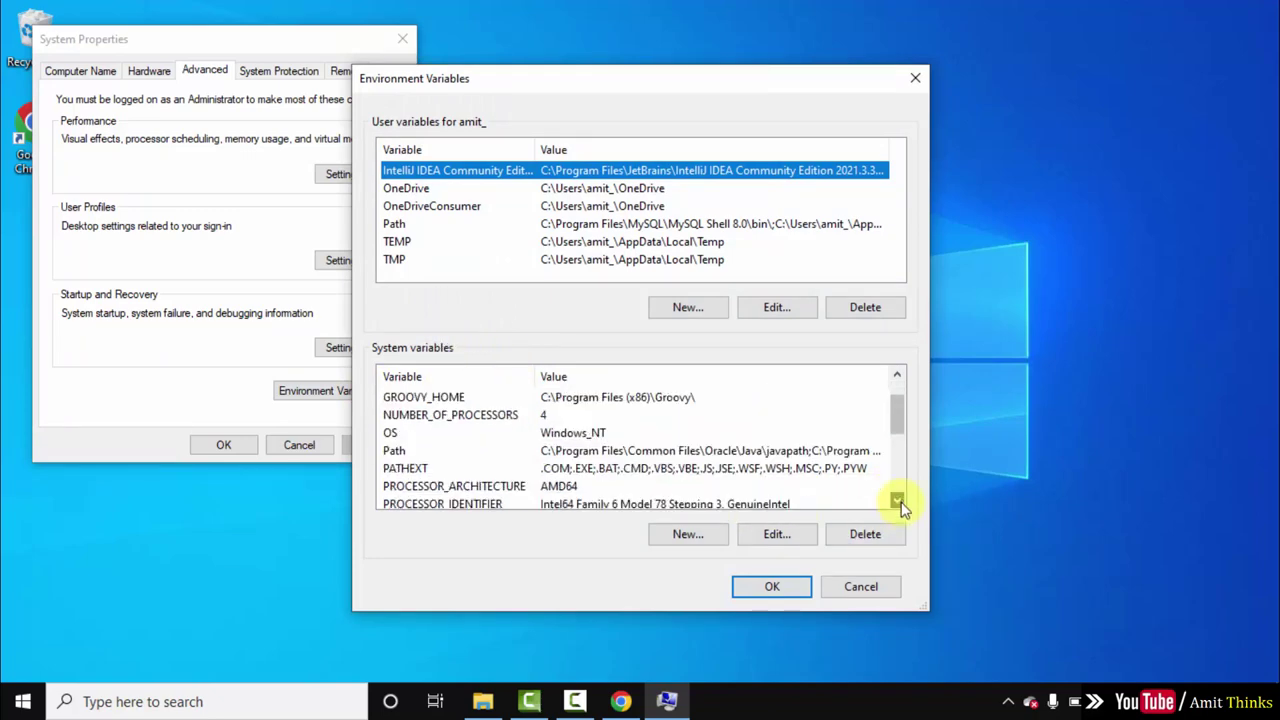
pyautogui.click(615, 452)
pyautogui.doubleClick(613, 450)
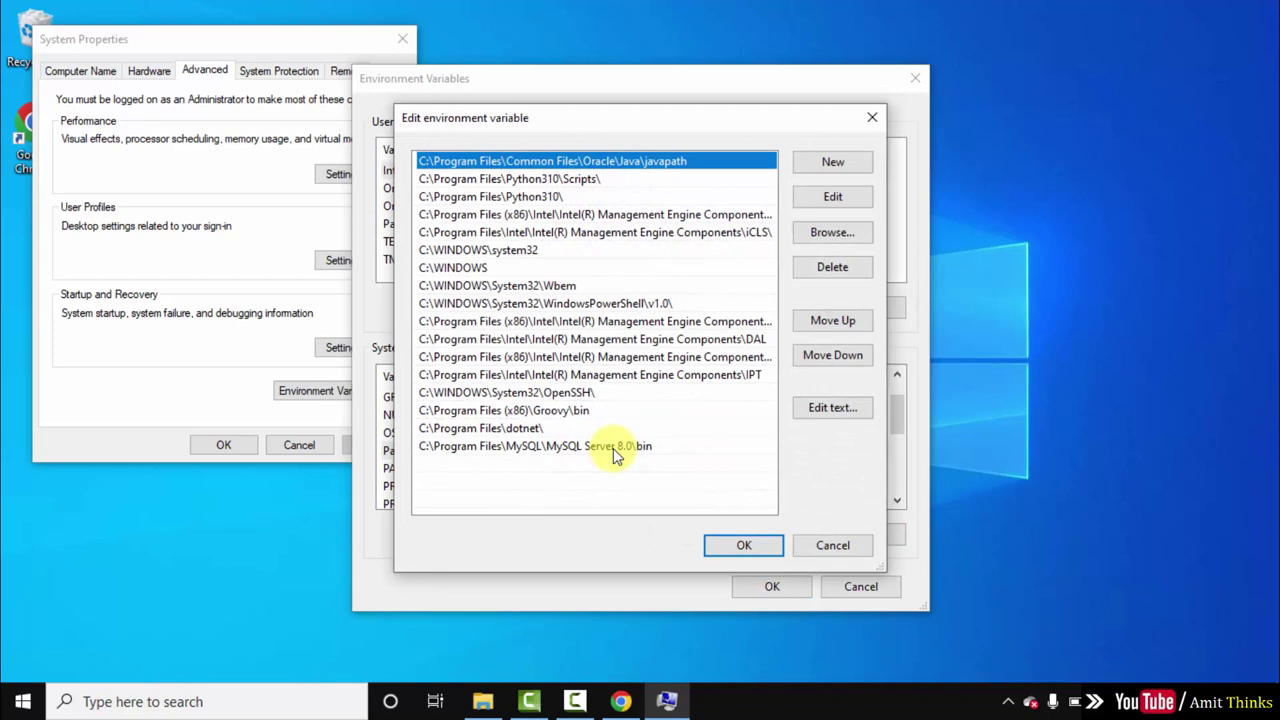
pyautogui.click(837, 166)
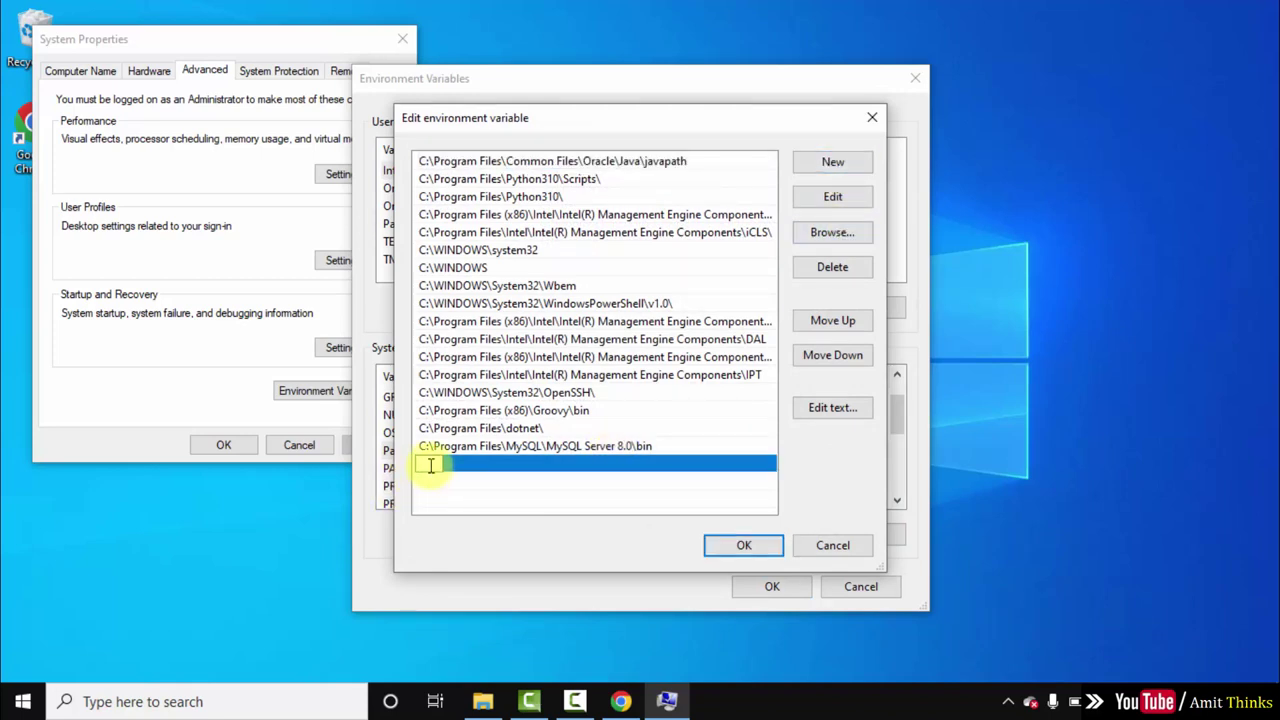
pyautogui.rightClick(430, 465)
pyautogui.click(530, 290)
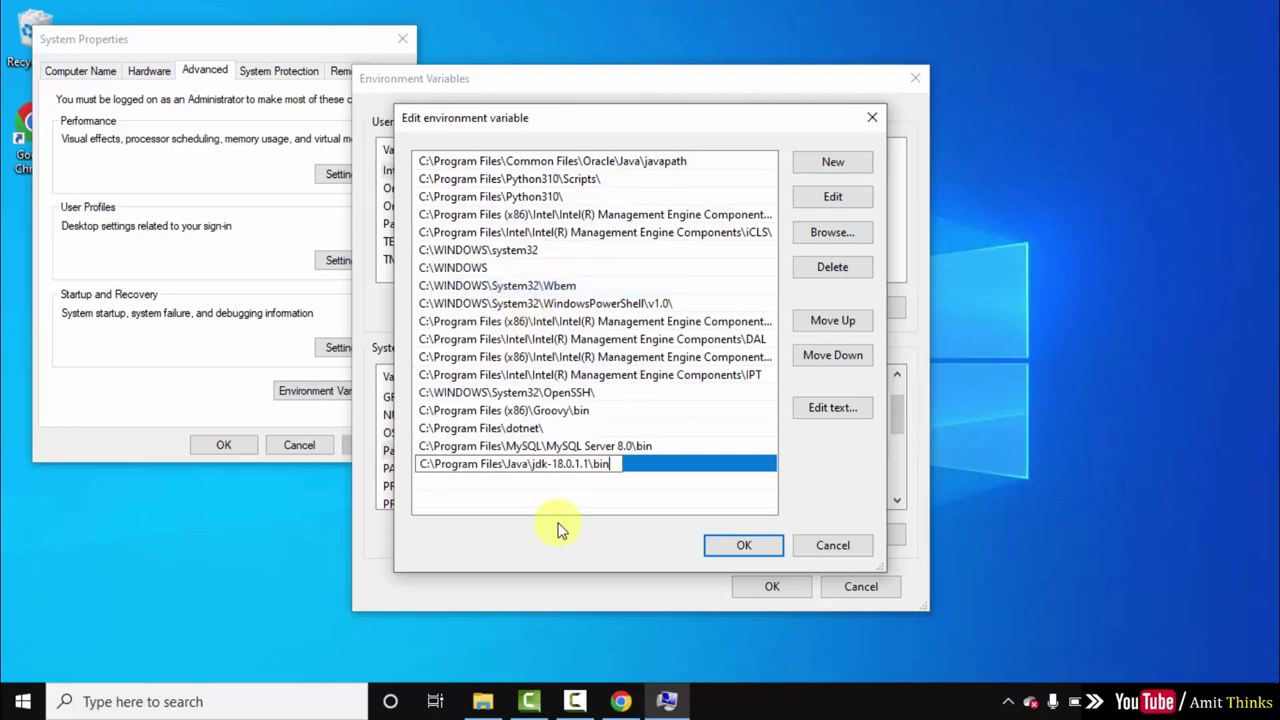
# - Check the new Path entry against the JDK bin folder's full path in File Explorer, and close File Explorer
pyautogui.click(485, 702)
pyautogui.click(528, 148)
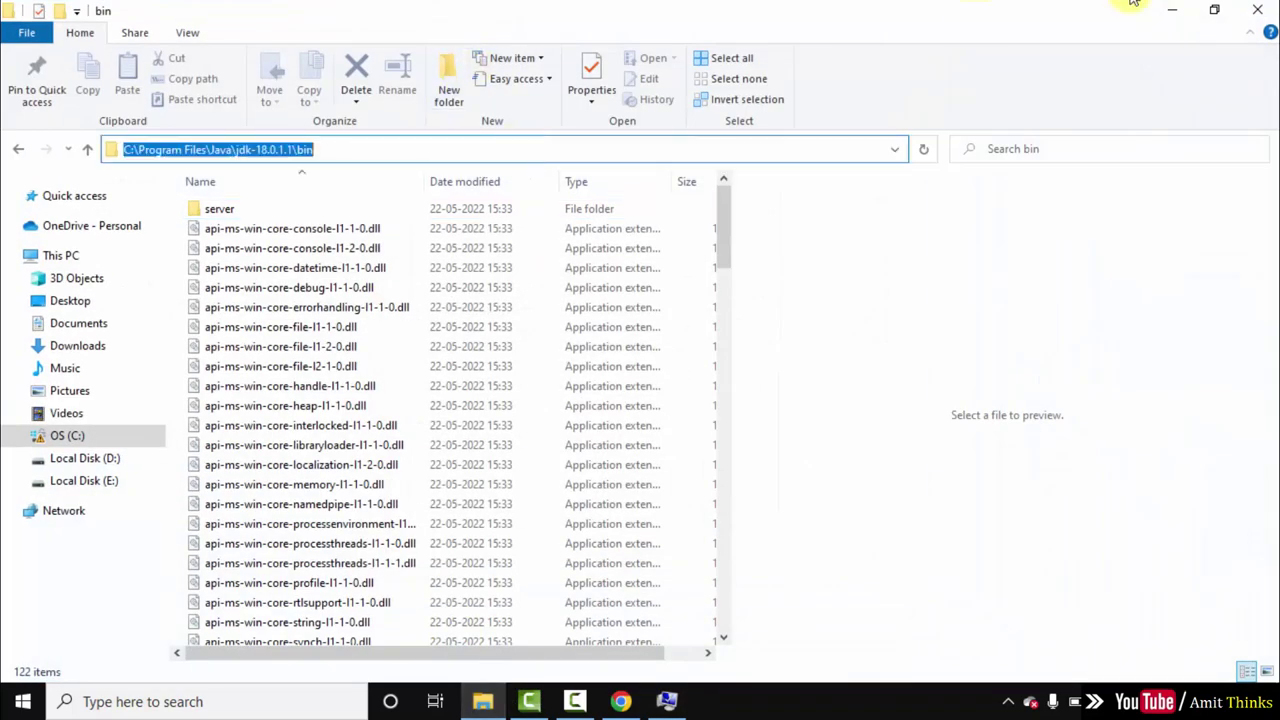
pyautogui.click(1257, 10)
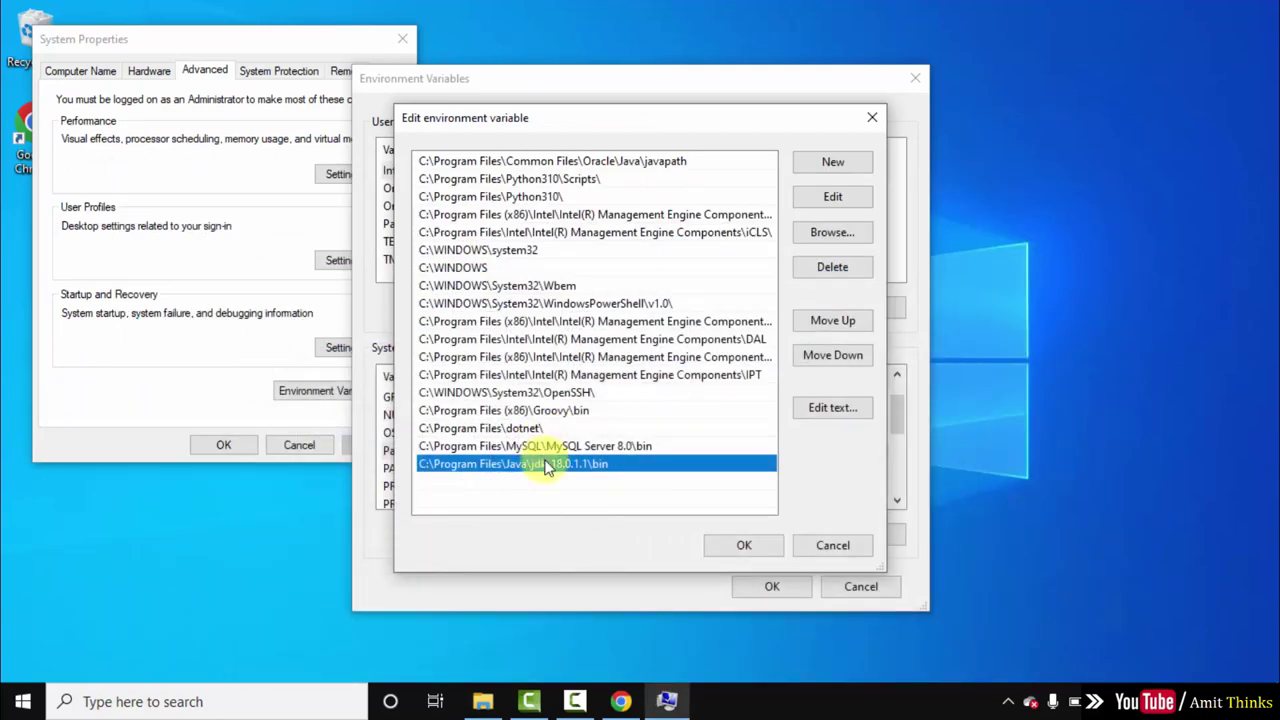
# - Save the edited Path variable and confirm the Environment Variables and System Properties dialogs
pyautogui.click(757, 548)
pyautogui.click(786, 589)
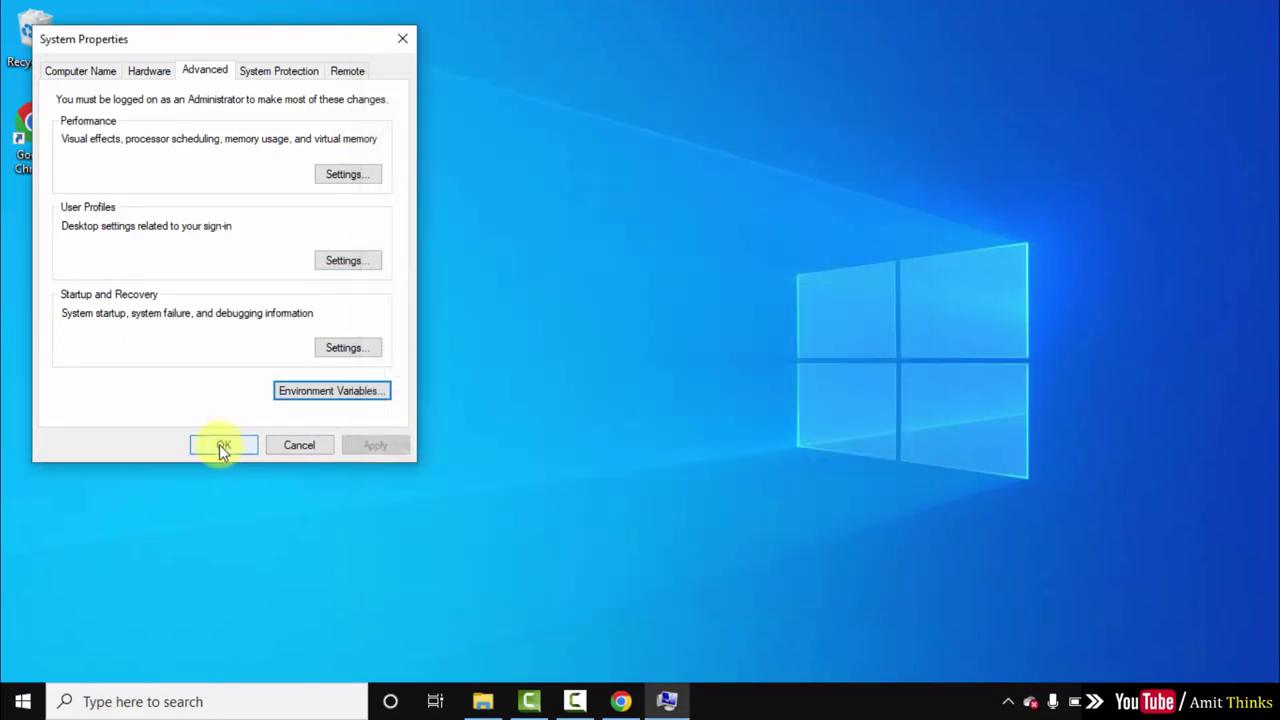
pyautogui.click(222, 445)
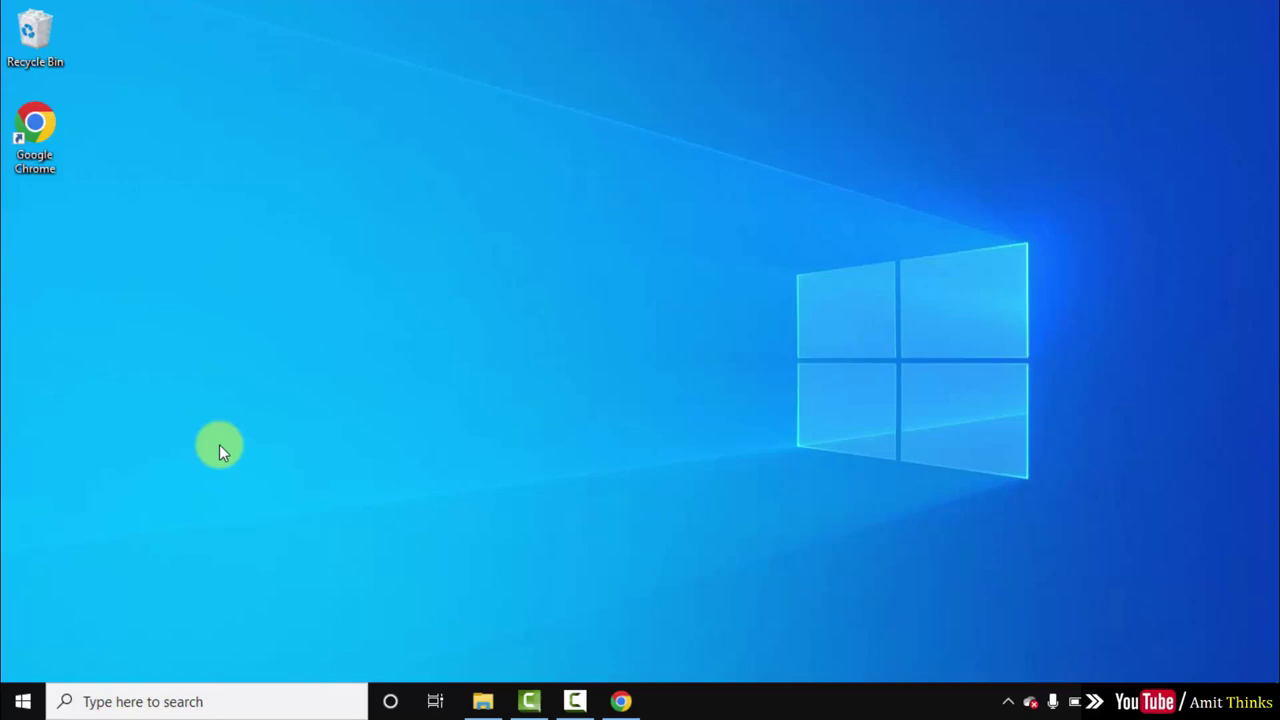
# - Open Command Prompt and check the installed Java version with the command java --version
pyautogui.click(12, 700)
pyautogui.write('cmd')
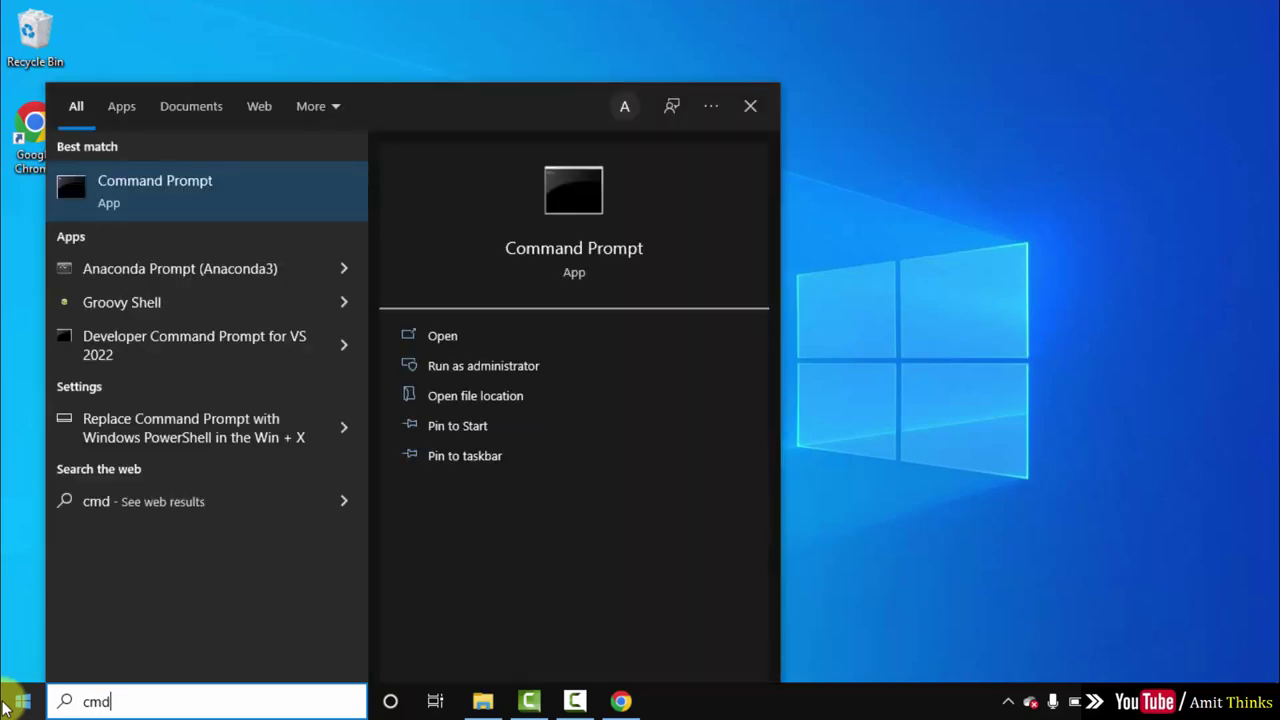
pyautogui.click(591, 337)
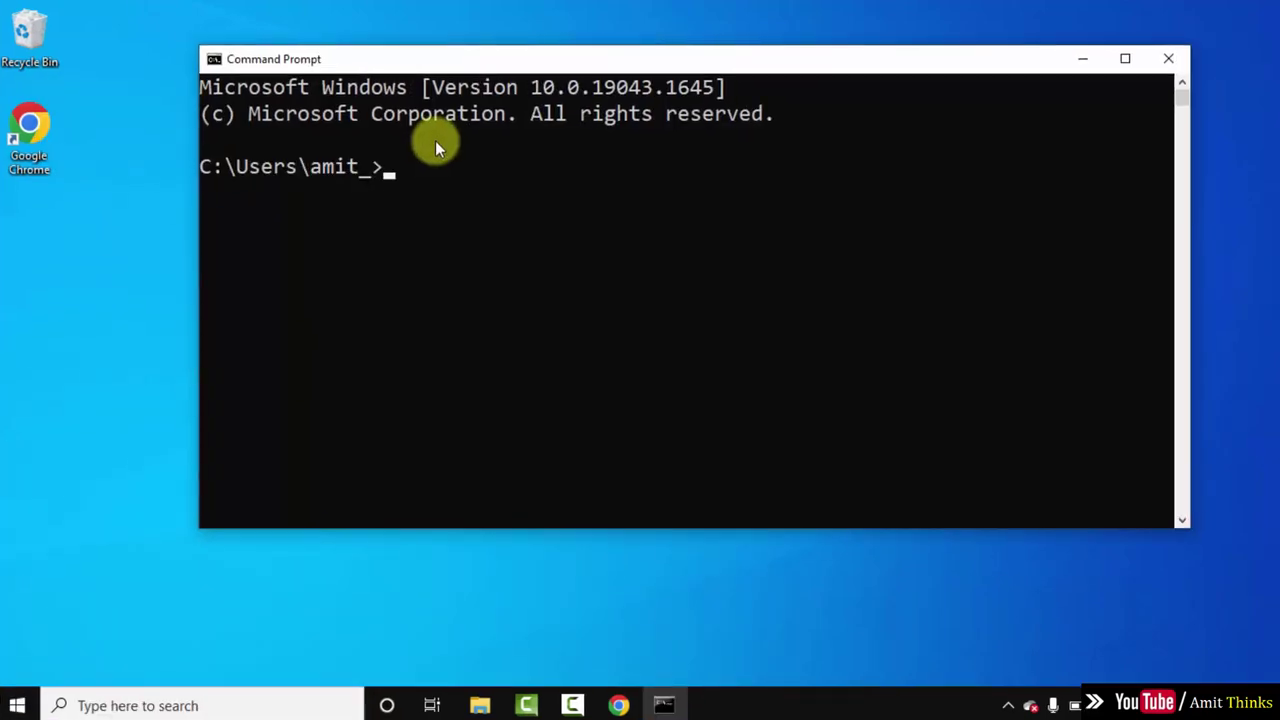
pyautogui.write('java --')
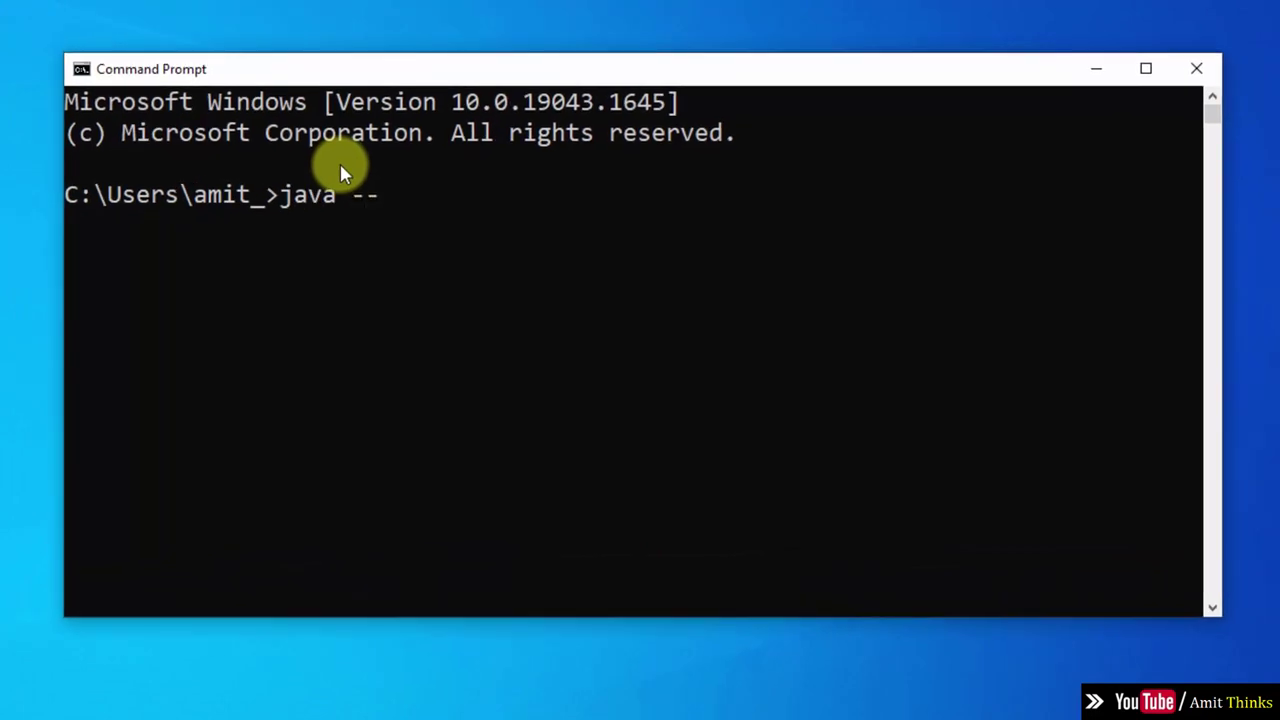
pyautogui.write('version')
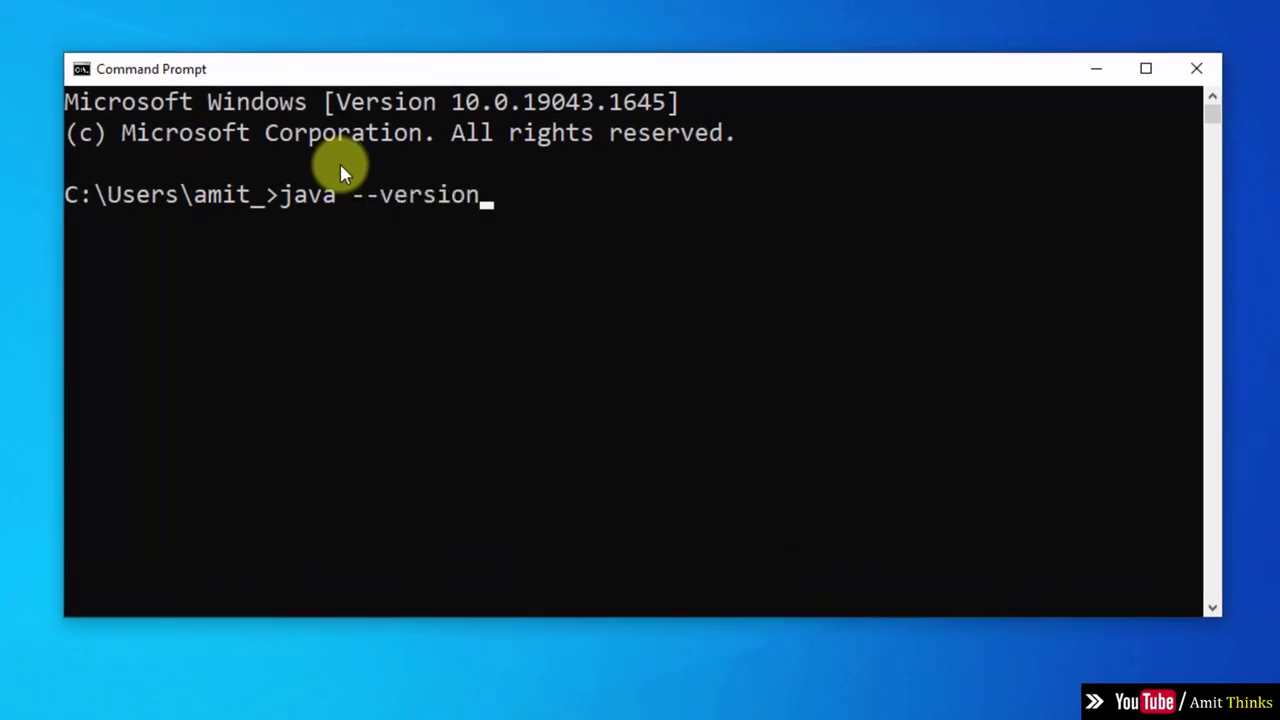
pyautogui.press('Return')
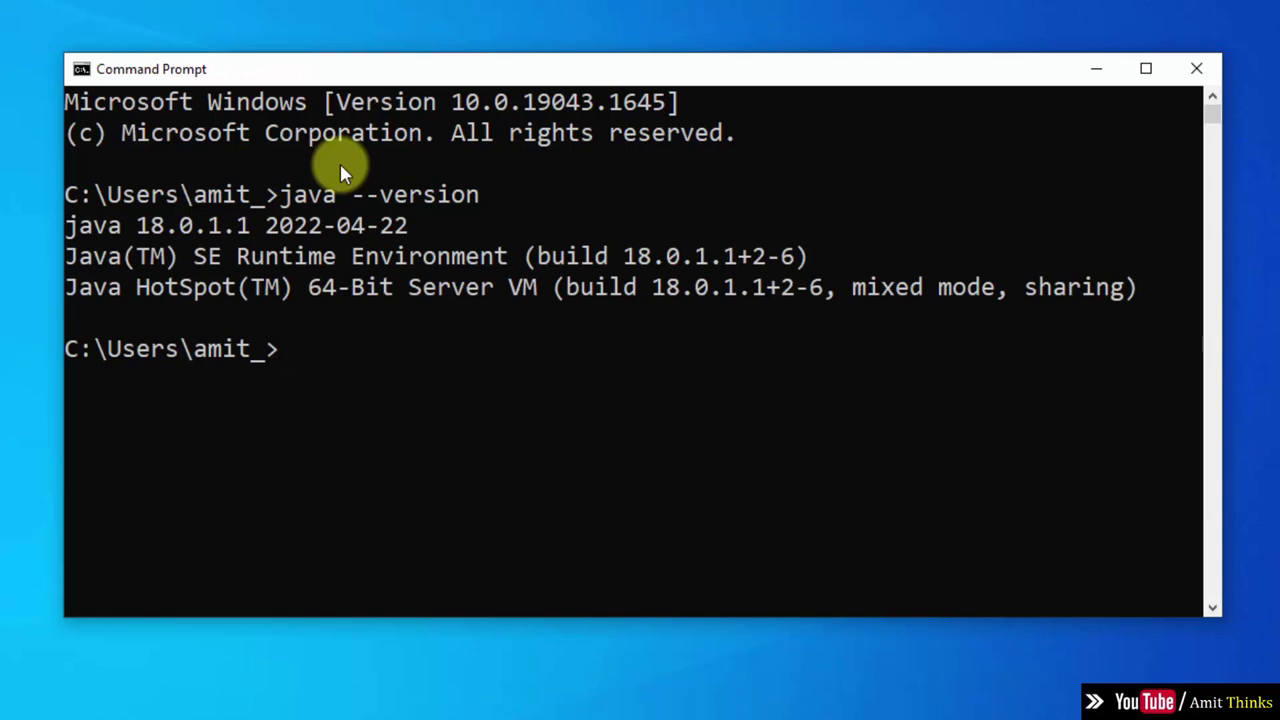
# - Try to check the Java compiler version with the command javac version
pyautogui.write('javac versio')
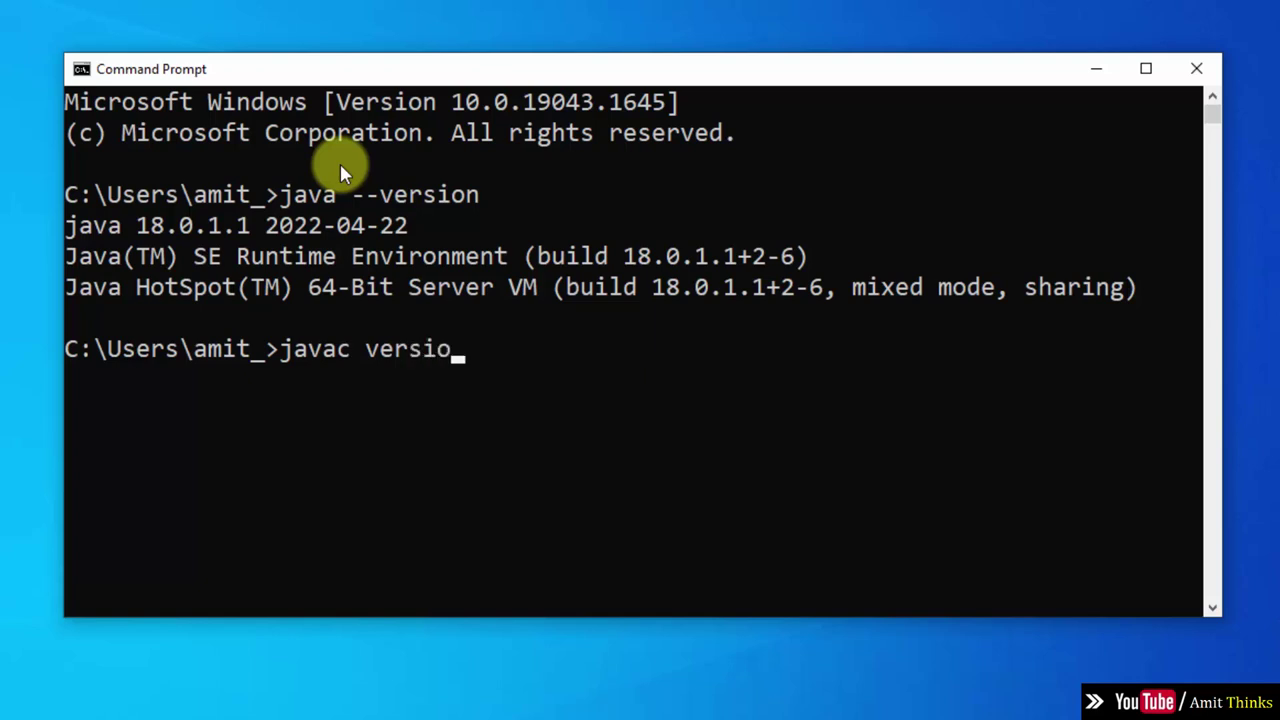
pyautogui.write('n')
pyautogui.press('Return')
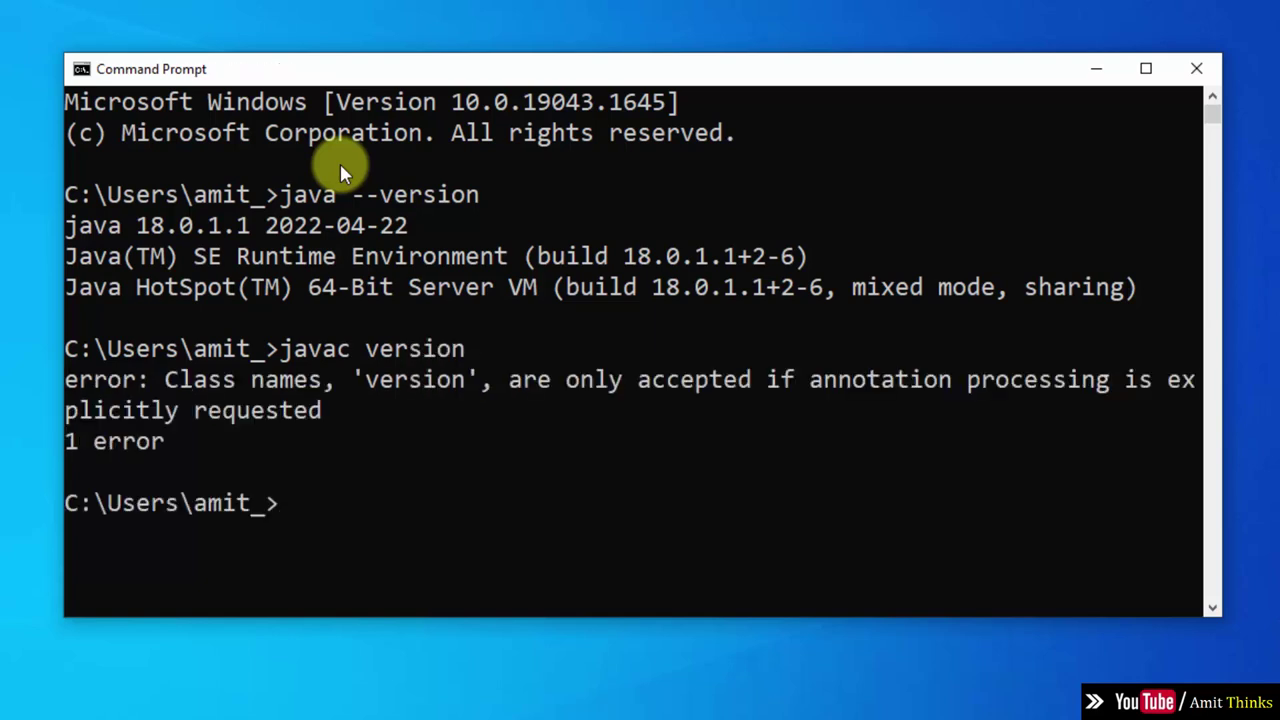
# - Recall the last command, correct it to javac --version, and run it to check the Java compiler version
pyautogui.press('Up')
pyautogui.press('Left')
pyautogui.press('Left')
pyautogui.press('Left')
pyautogui.press('Left')
pyautogui.press('Left')
pyautogui.press('Left')
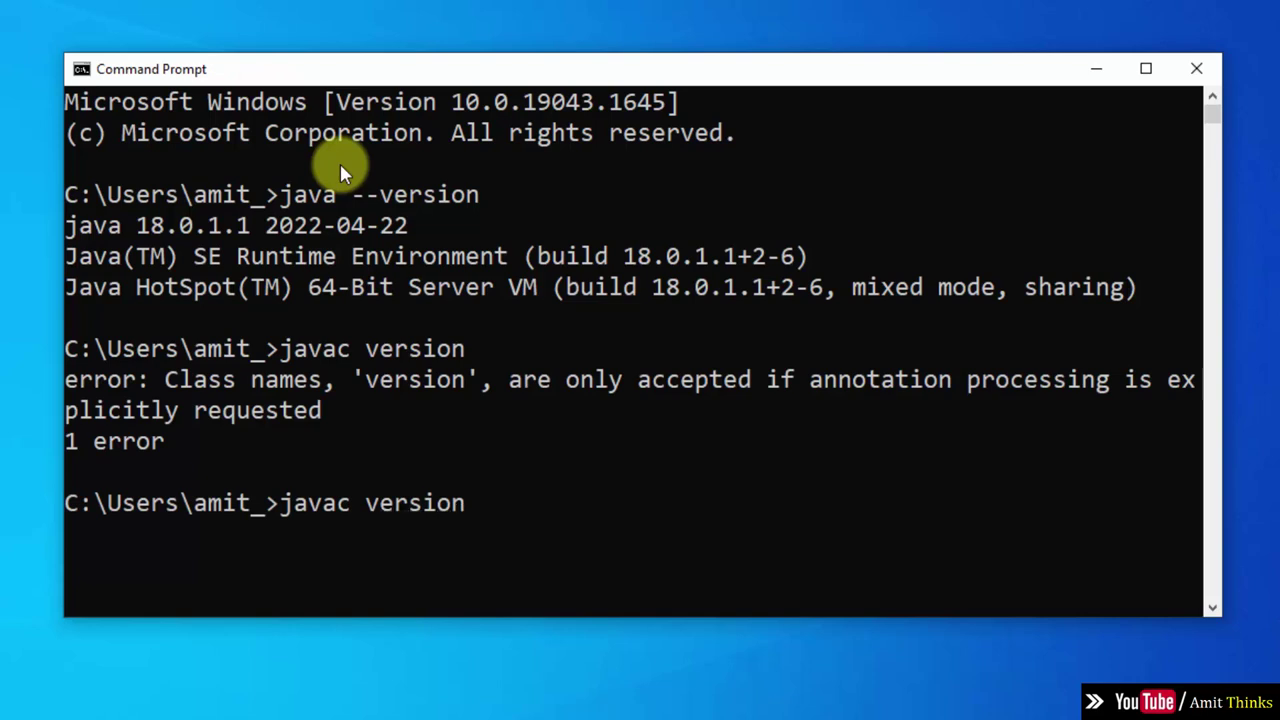
pyautogui.write('--')
pyautogui.press('Return')
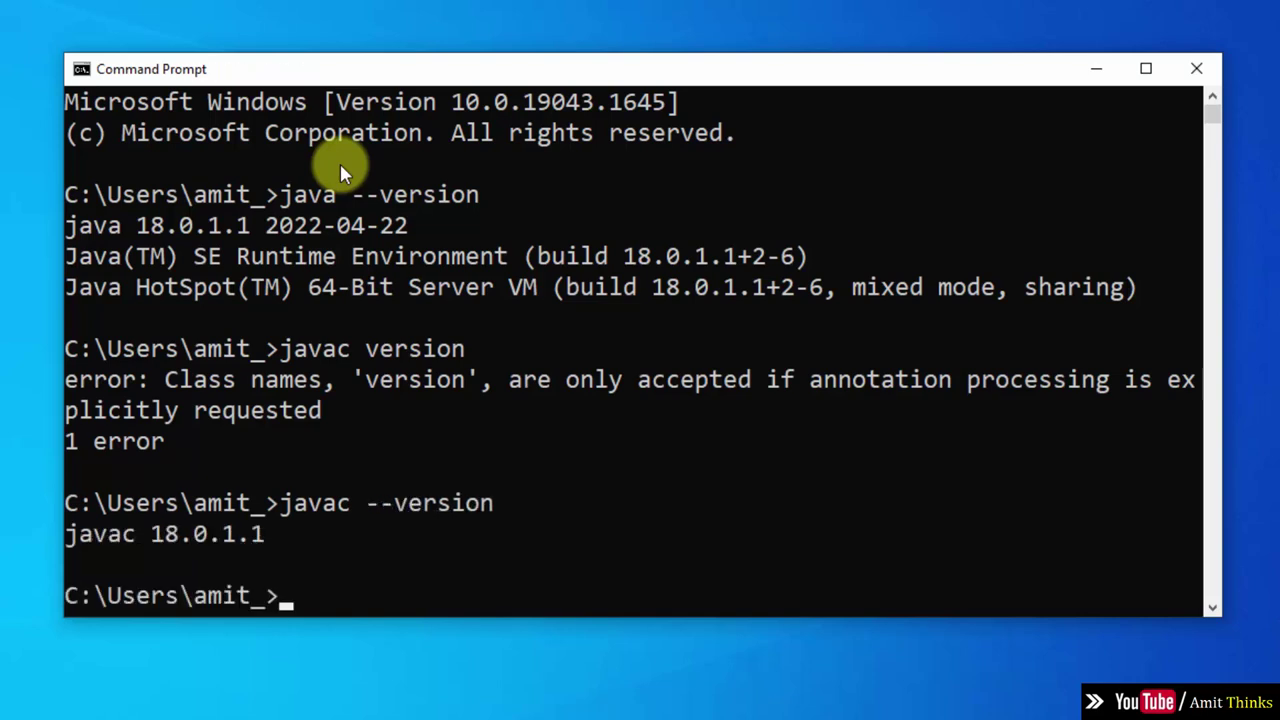